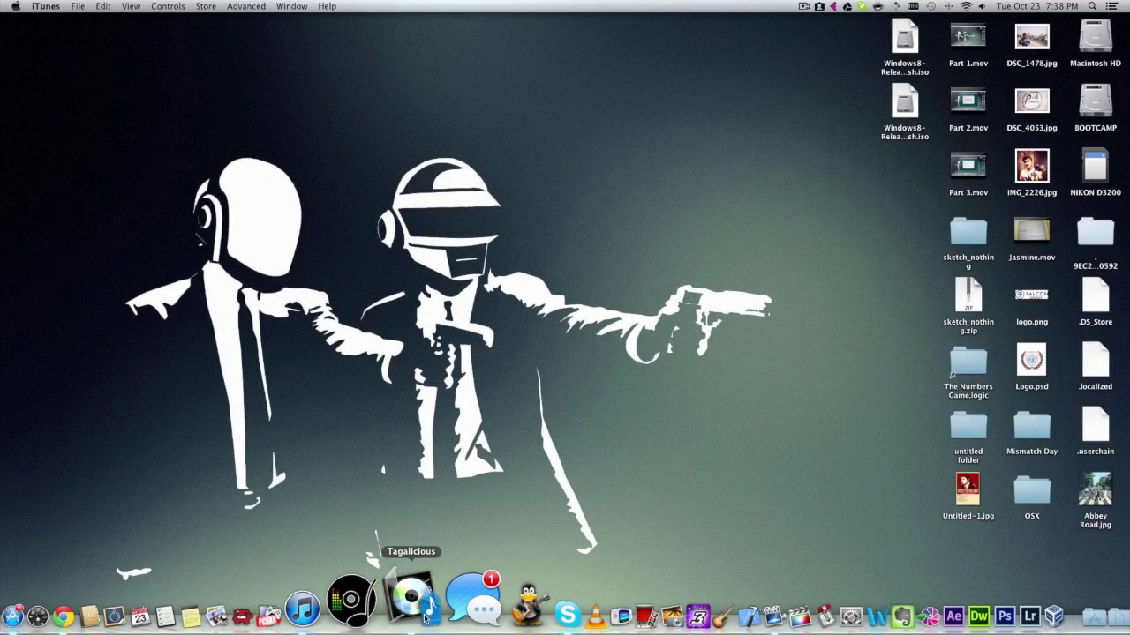
# Review the Tagalicious App Store page and its Customer Ratings, then minimise the store window.
pyautogui.click(86, 601)
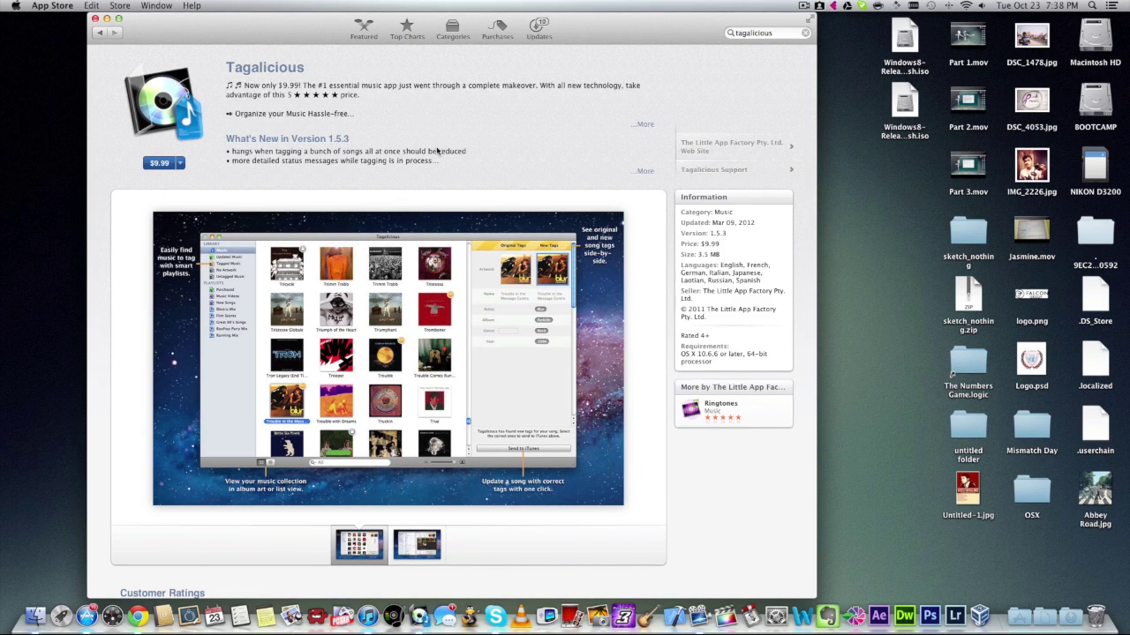
pyautogui.scroll(-3, 420, 253)
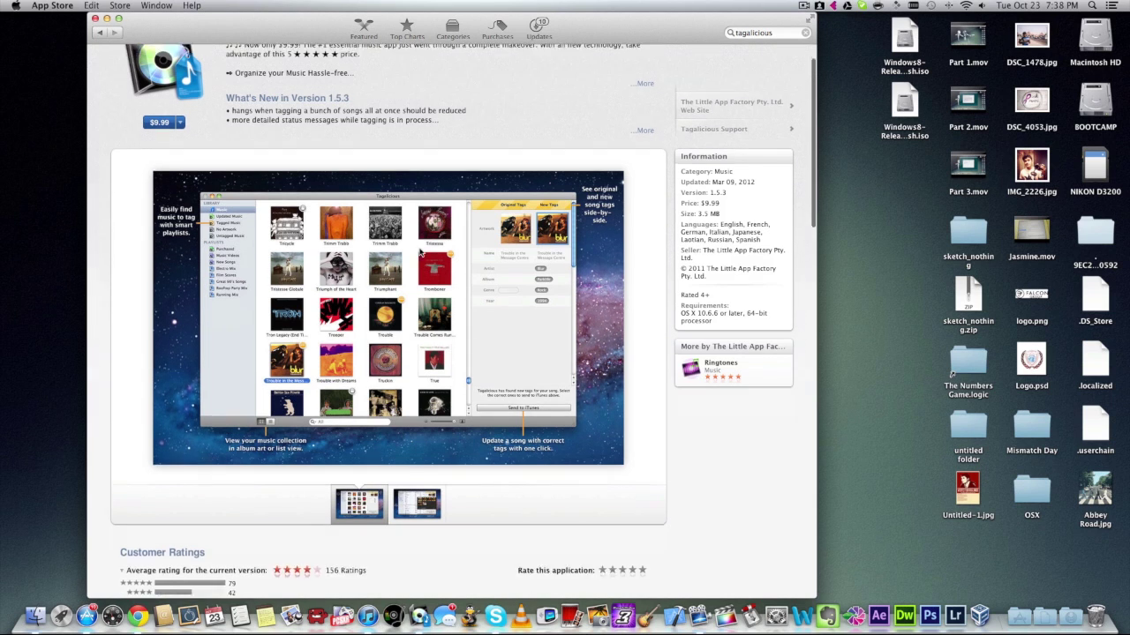
pyautogui.scroll(3, 420, 253)
pyautogui.scroll(-4, 420, 254)
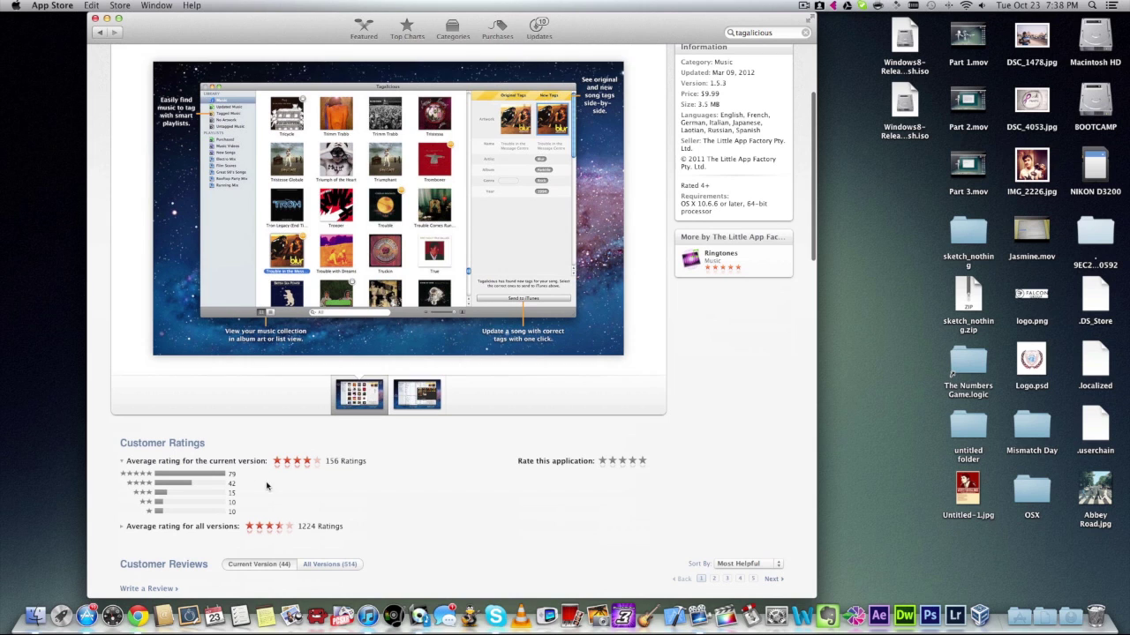
pyautogui.scroll(3, 417, 439)
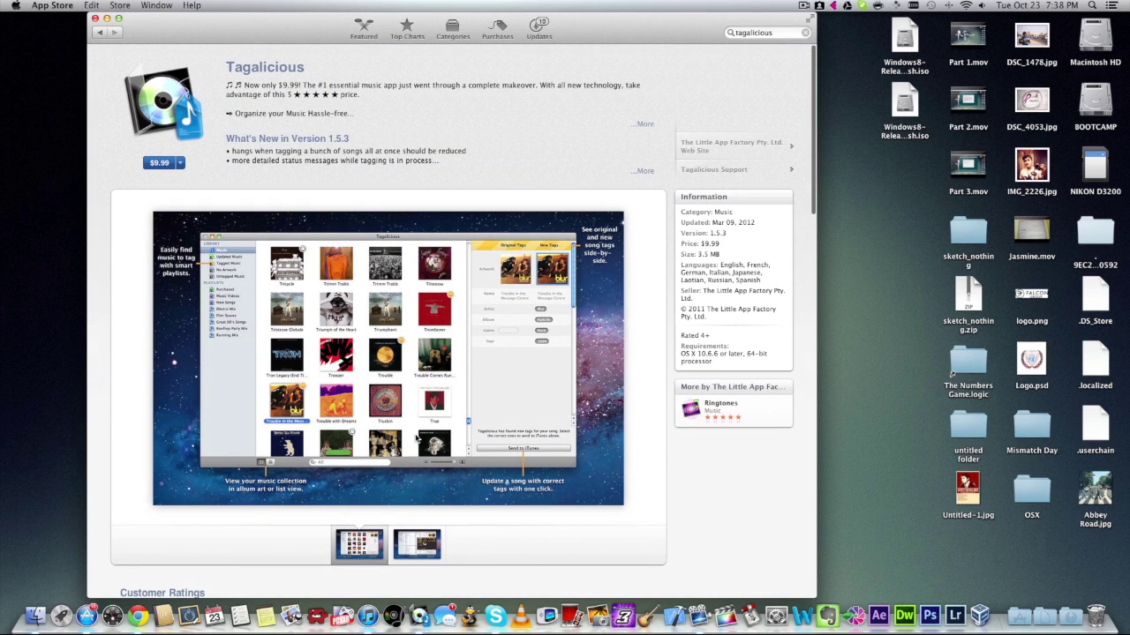
pyautogui.click(107, 17)
# In iTunes, select Come Together The Beatles and The Show Must Go On Queen in the Tag playlist.
pyautogui.click(402, 600)
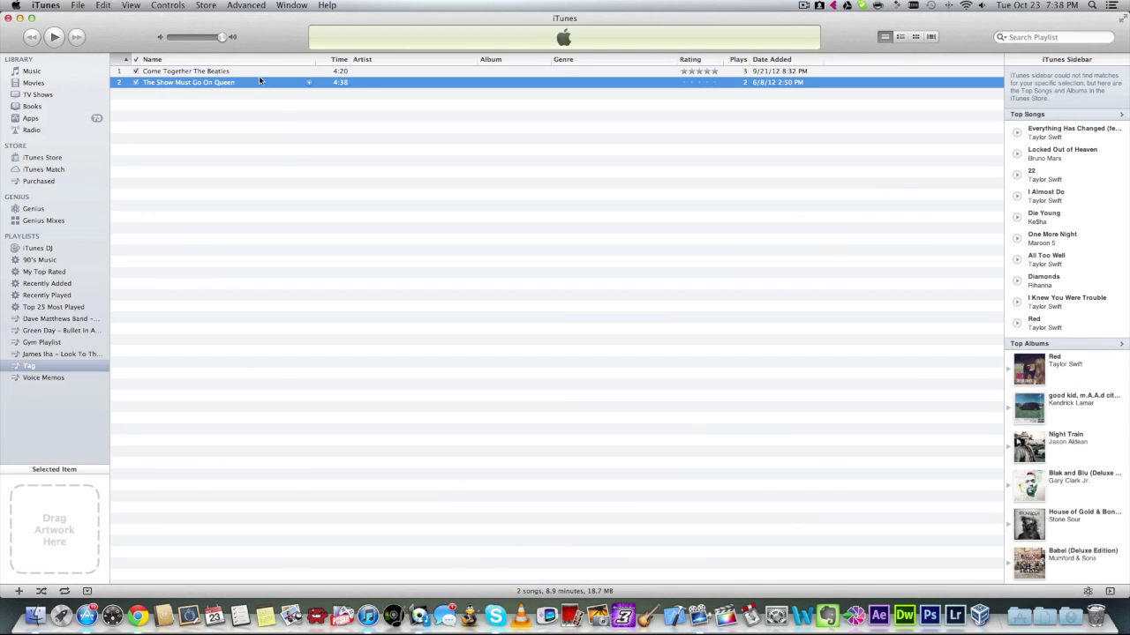
pyautogui.click(261, 72)
pyautogui.click(268, 83)
pyautogui.click(266, 73)
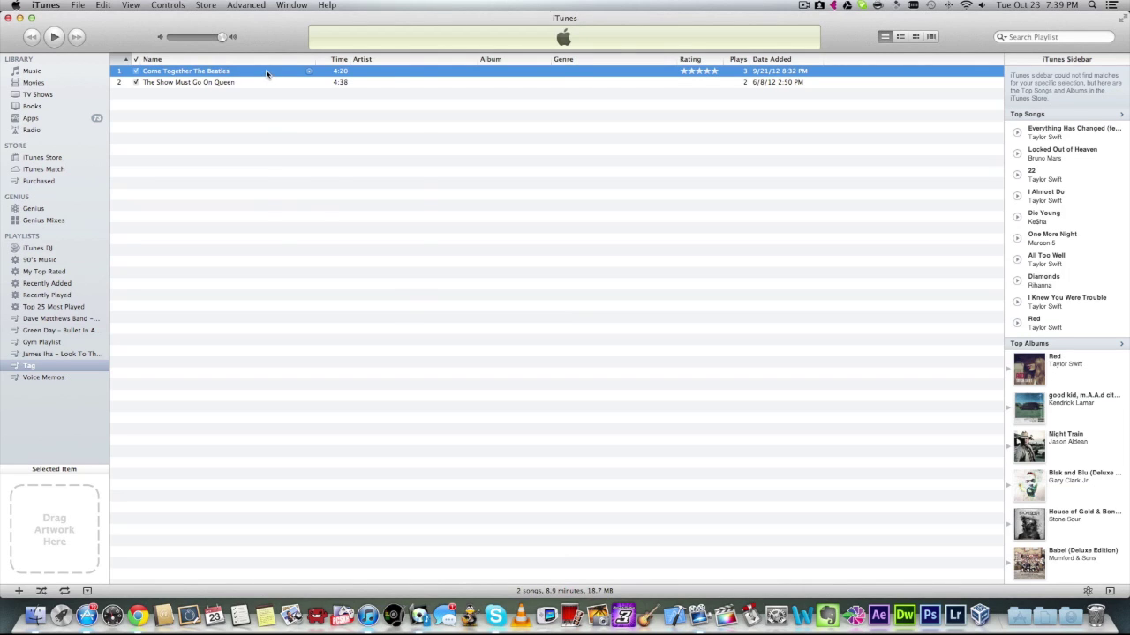
pyautogui.rightClick(266, 76)
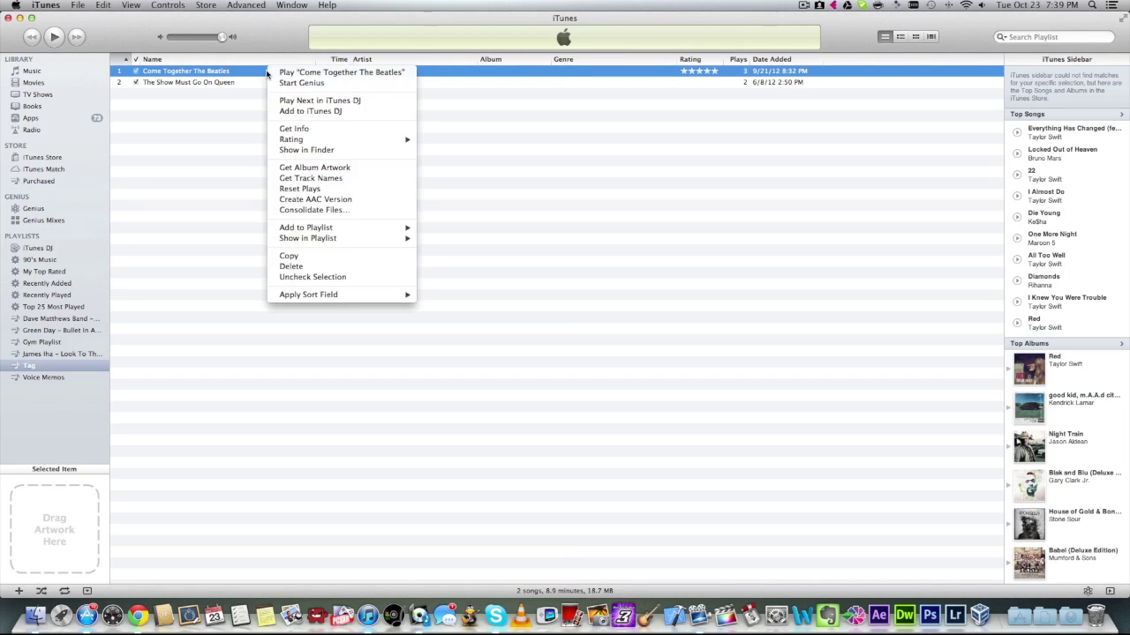
pyautogui.click(291, 129)
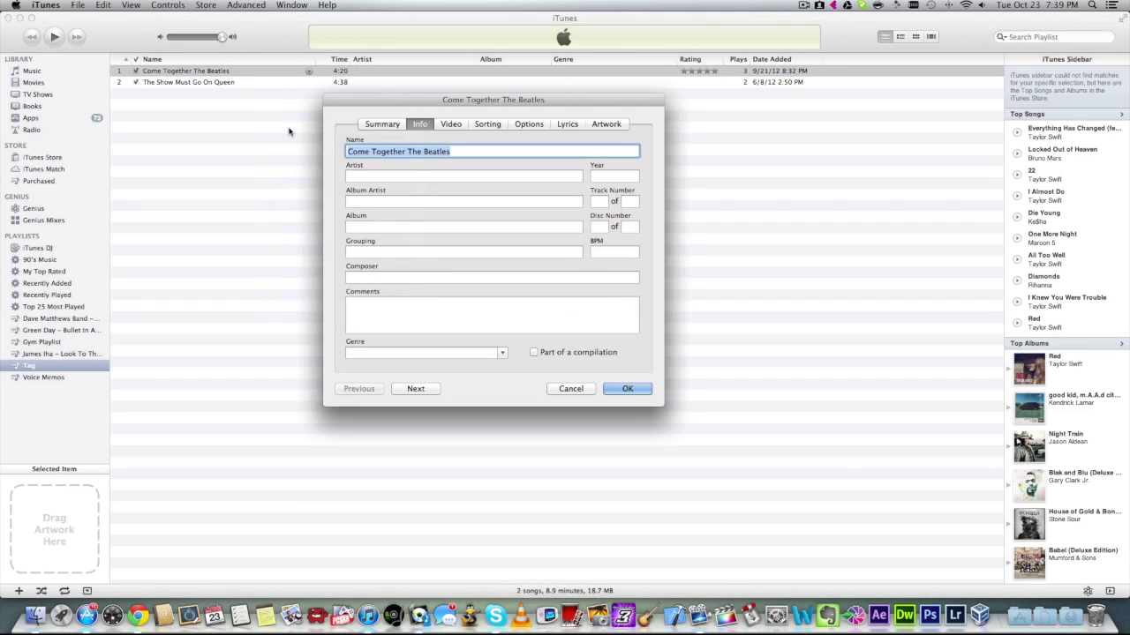
pyautogui.click(392, 152)
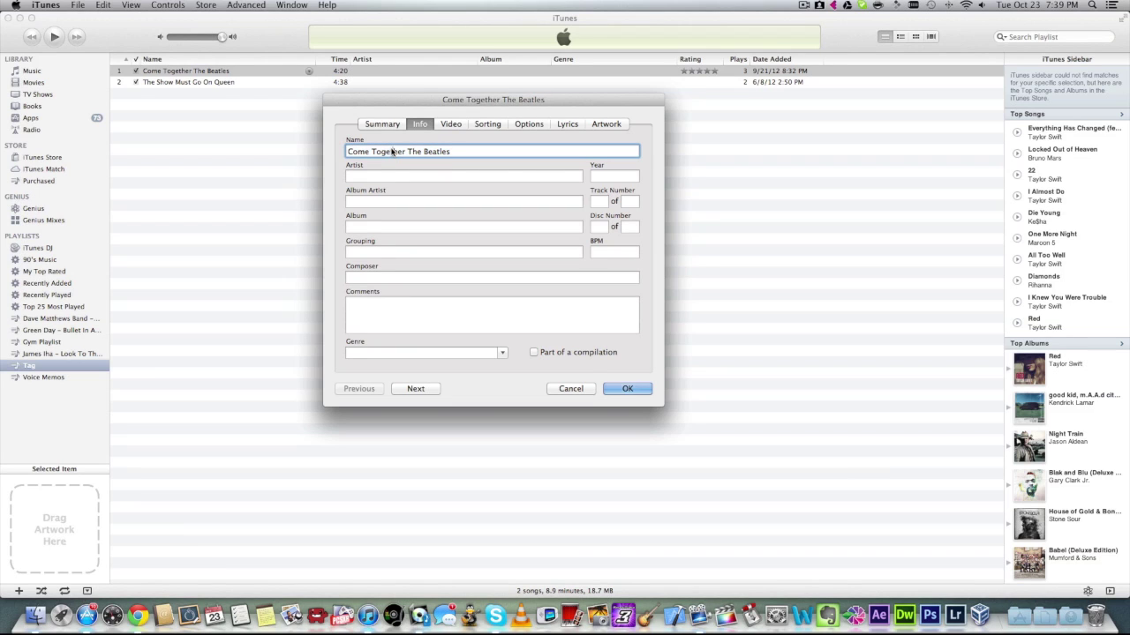
pyautogui.moveTo(348, 152); pyautogui.dragTo(477, 155)
pyautogui.click(370, 179)
pyautogui.click(373, 206)
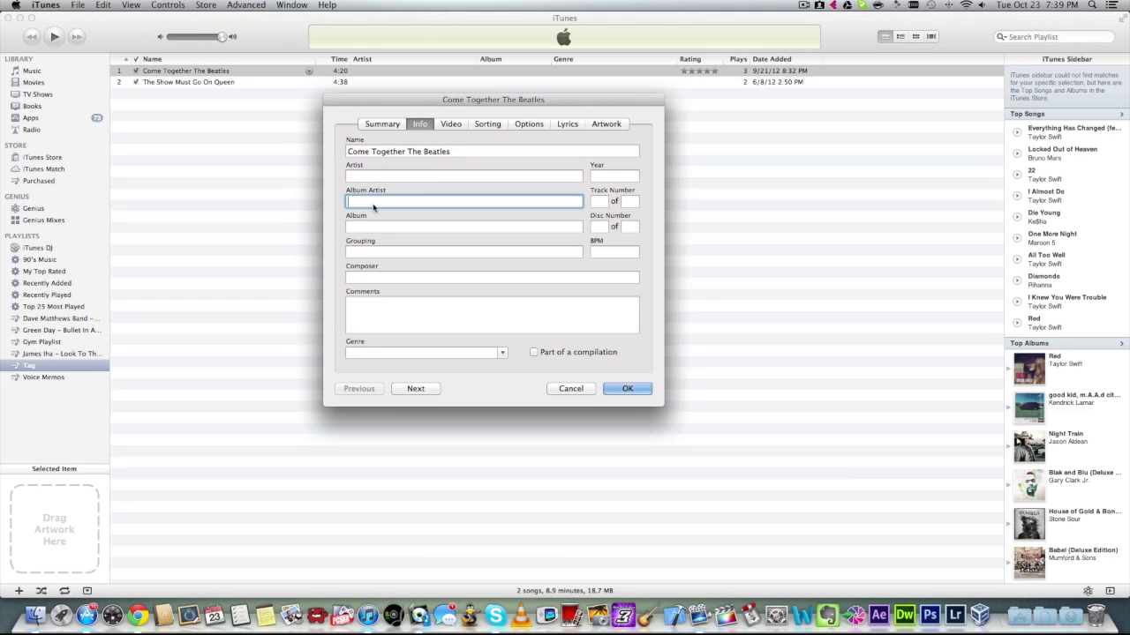
pyautogui.click(376, 229)
pyautogui.click(426, 354)
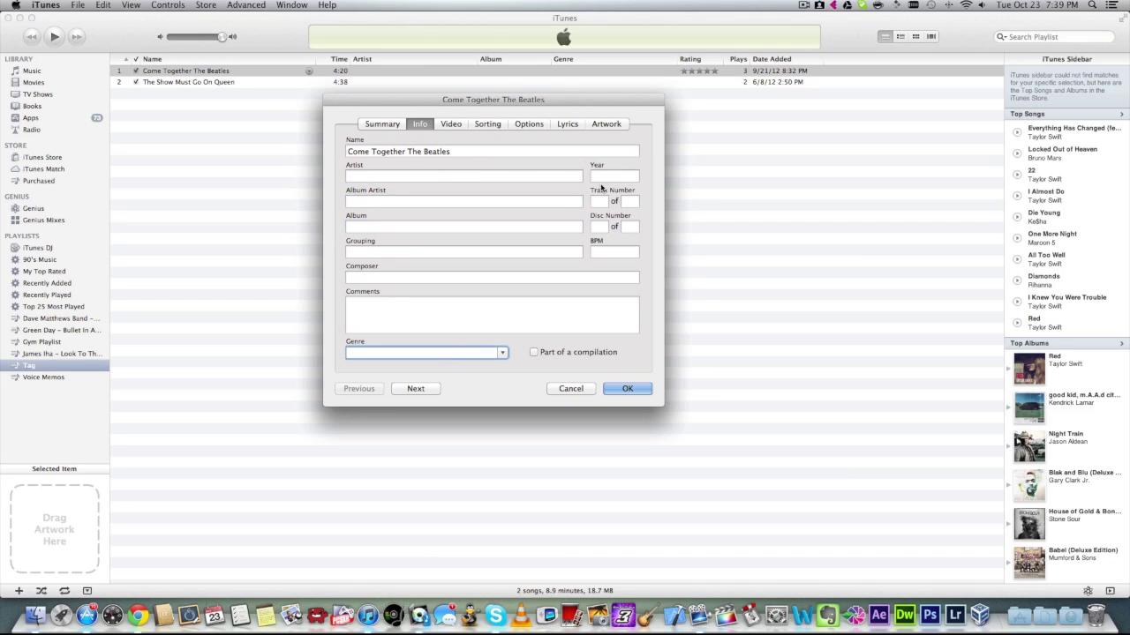
pyautogui.click(607, 125)
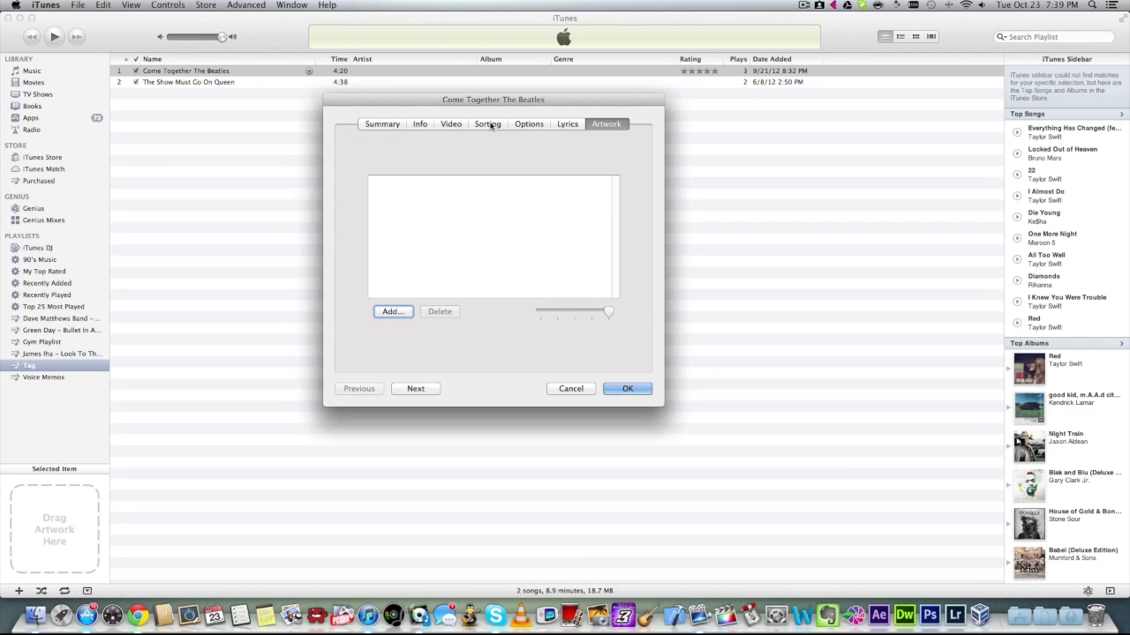
pyautogui.click(421, 126)
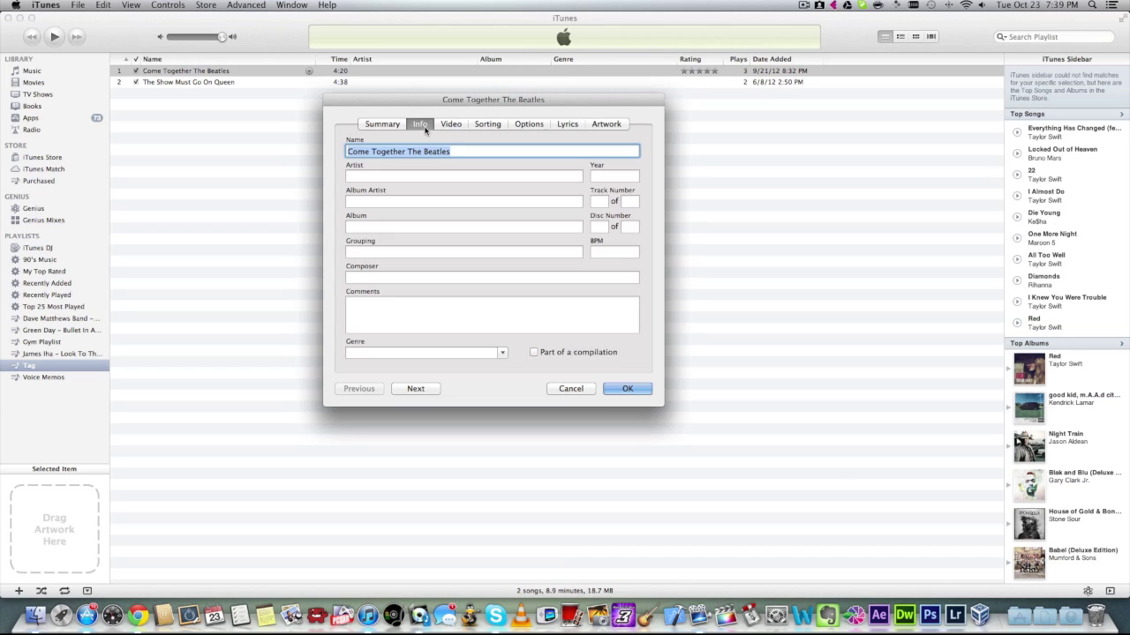
pyautogui.click(414, 389)
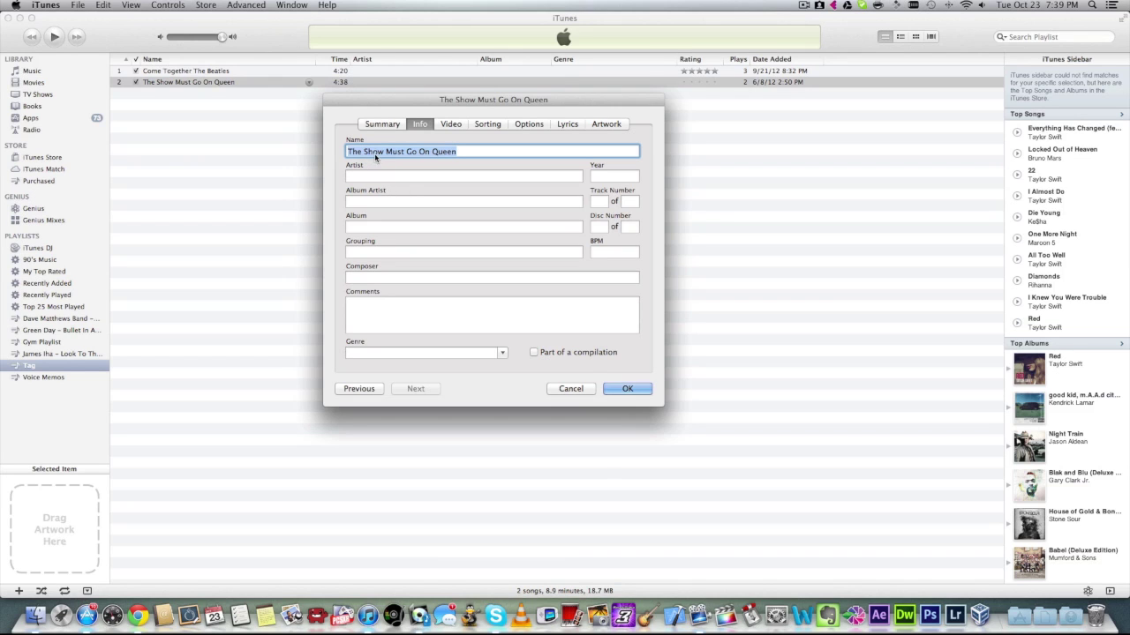
pyautogui.click(604, 124)
pyautogui.click(628, 389)
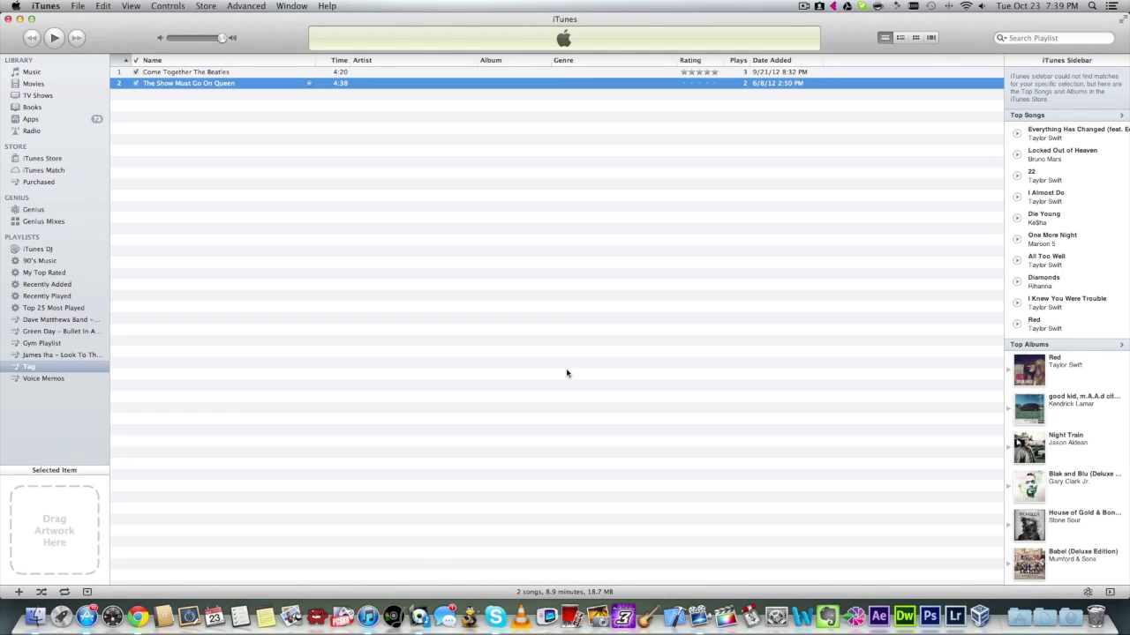
pyautogui.click(18, 19)
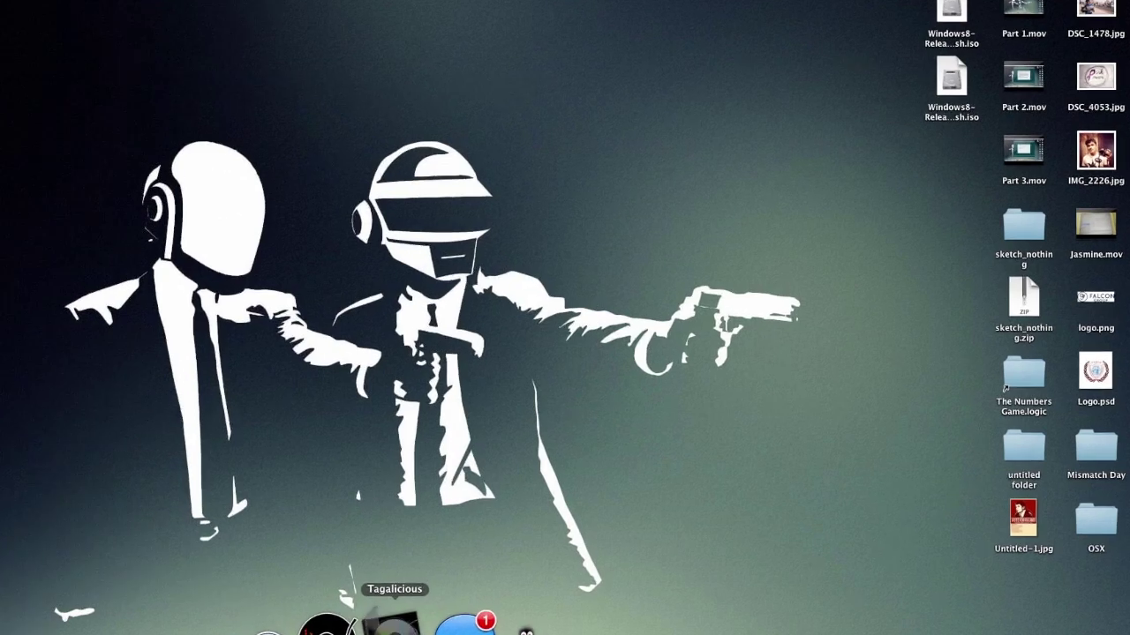
# Show Tagalicious's Tag playlist with a widened Name column and select Come Together.
pyautogui.click(446, 602)
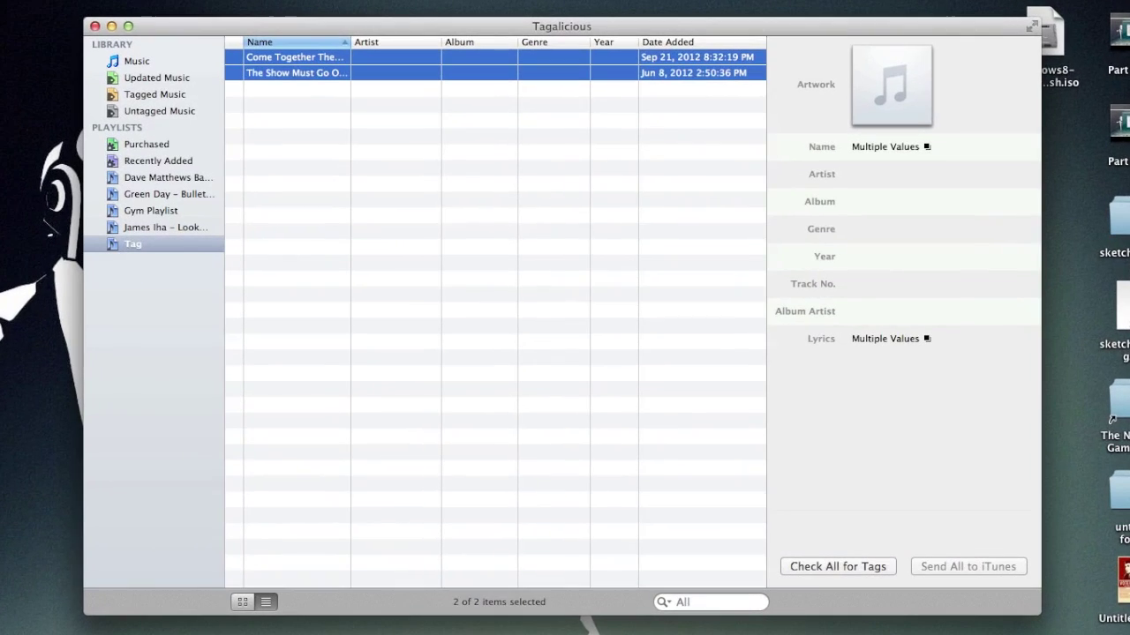
pyautogui.click(143, 60)
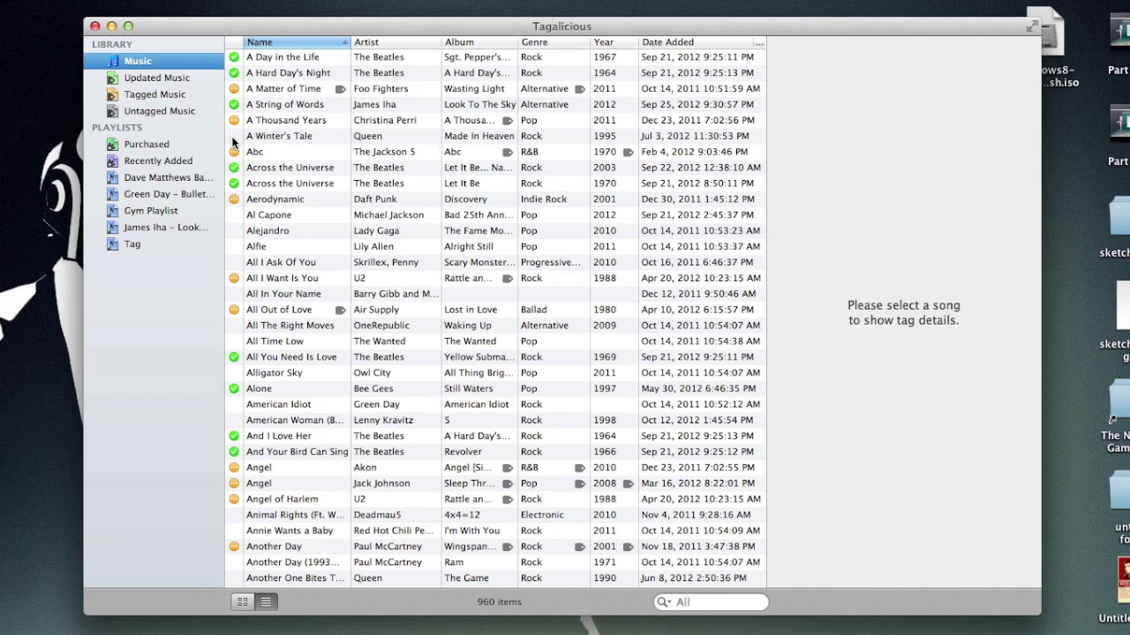
pyautogui.click(132, 245)
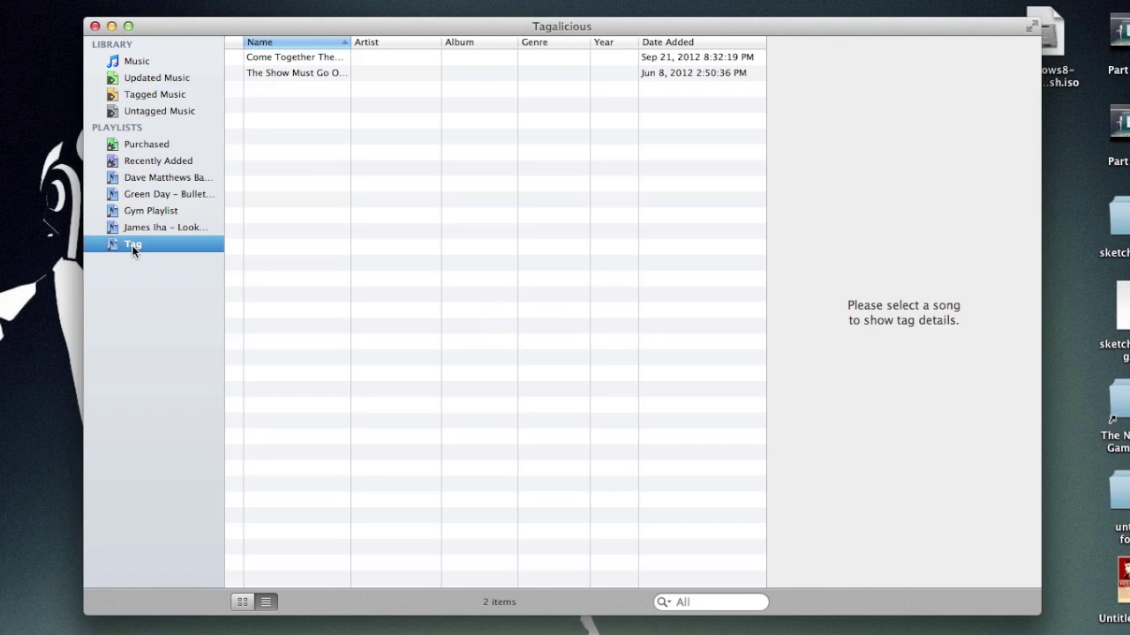
pyautogui.moveTo(351, 42); pyautogui.dragTo(398, 45)
pyautogui.click(179, 59)
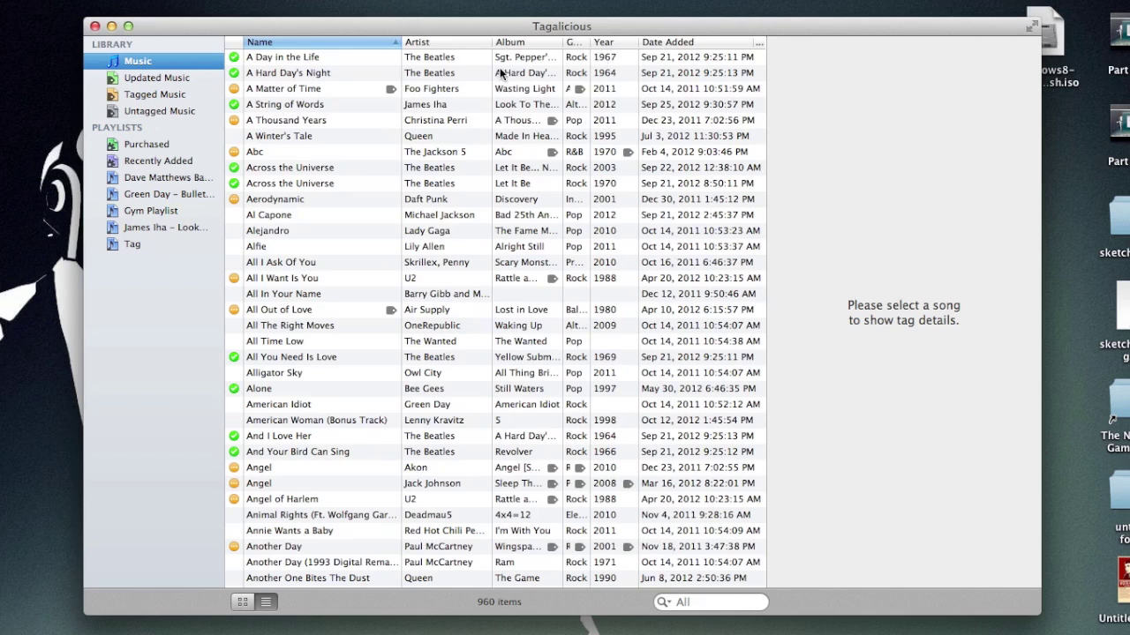
pyautogui.click(162, 244)
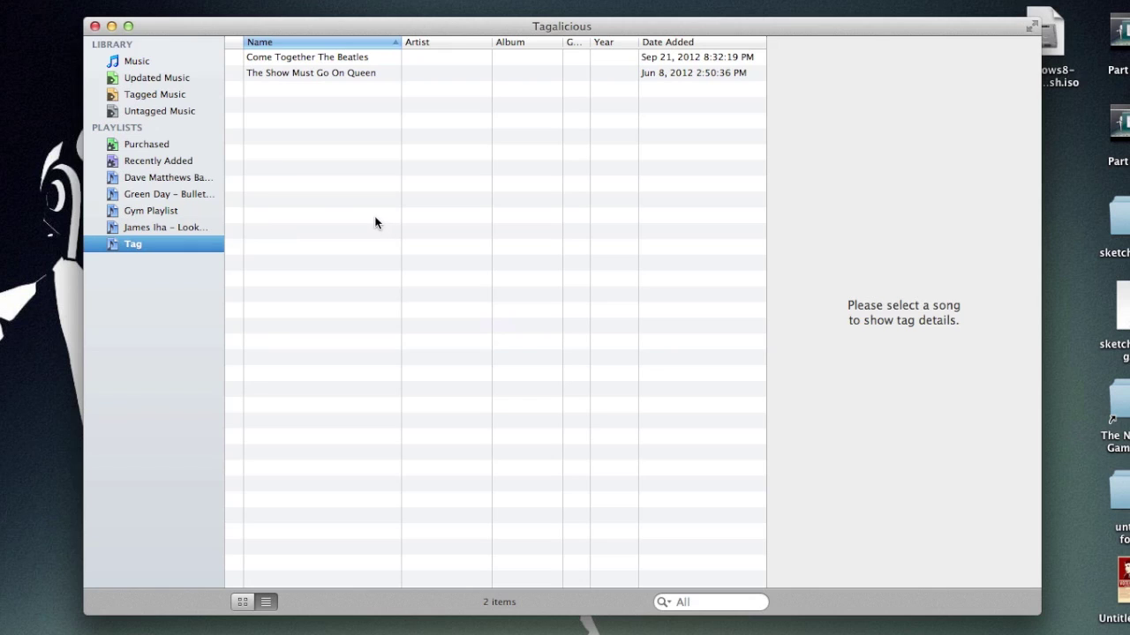
pyautogui.click(296, 57)
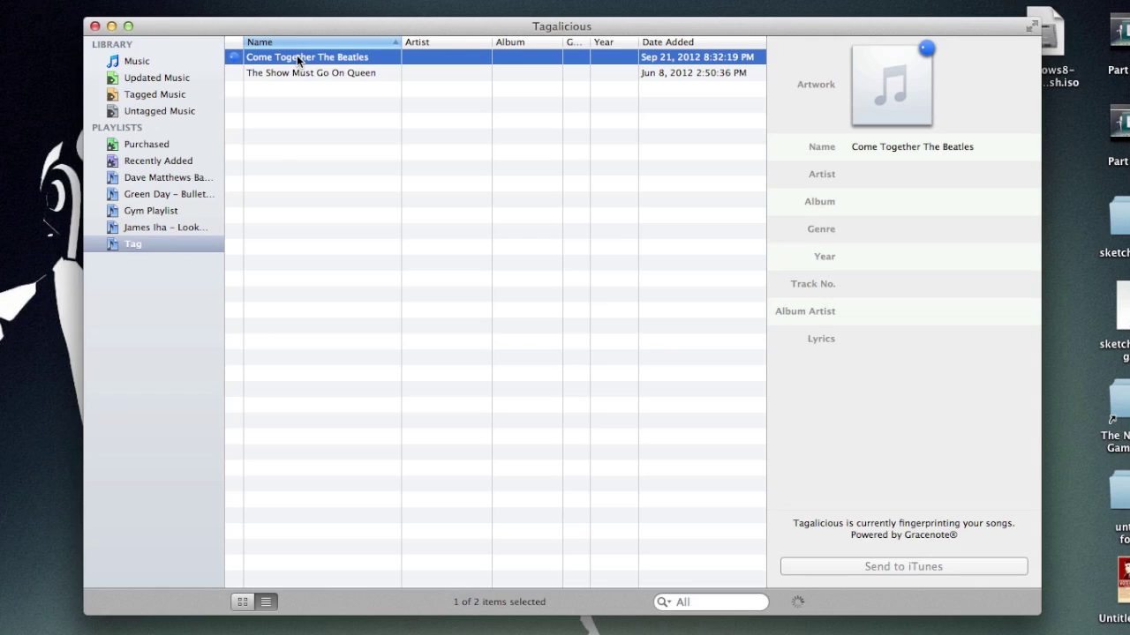
# Review new tags for Come Together and The Show Must Go On, then view Come Together's alternative covers.
pyautogui.press('Down')
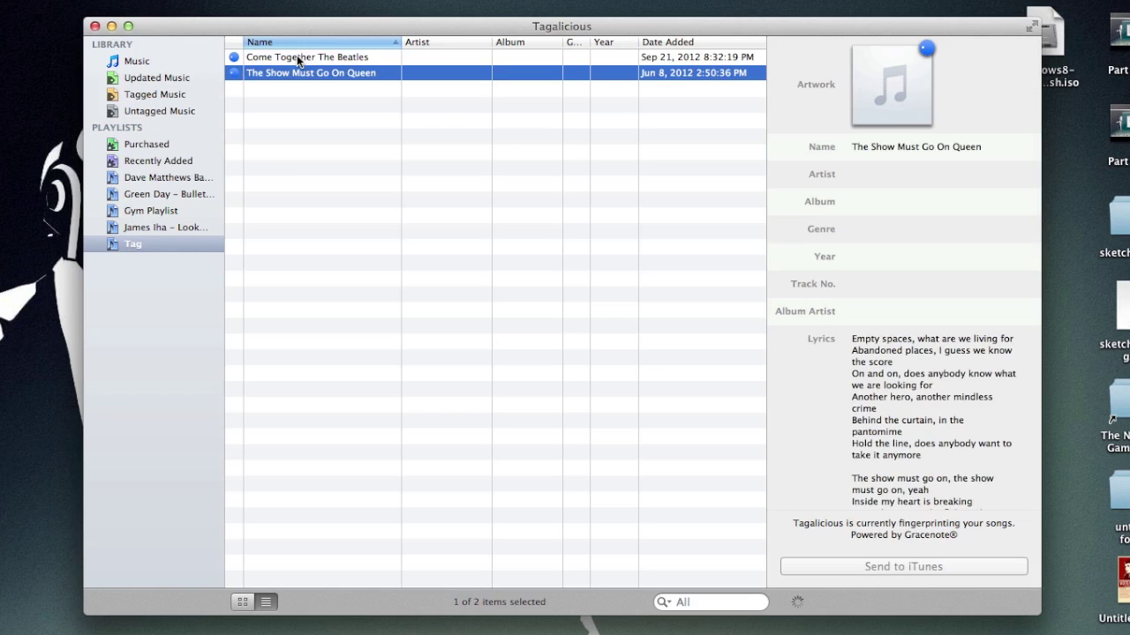
pyautogui.click(296, 54)
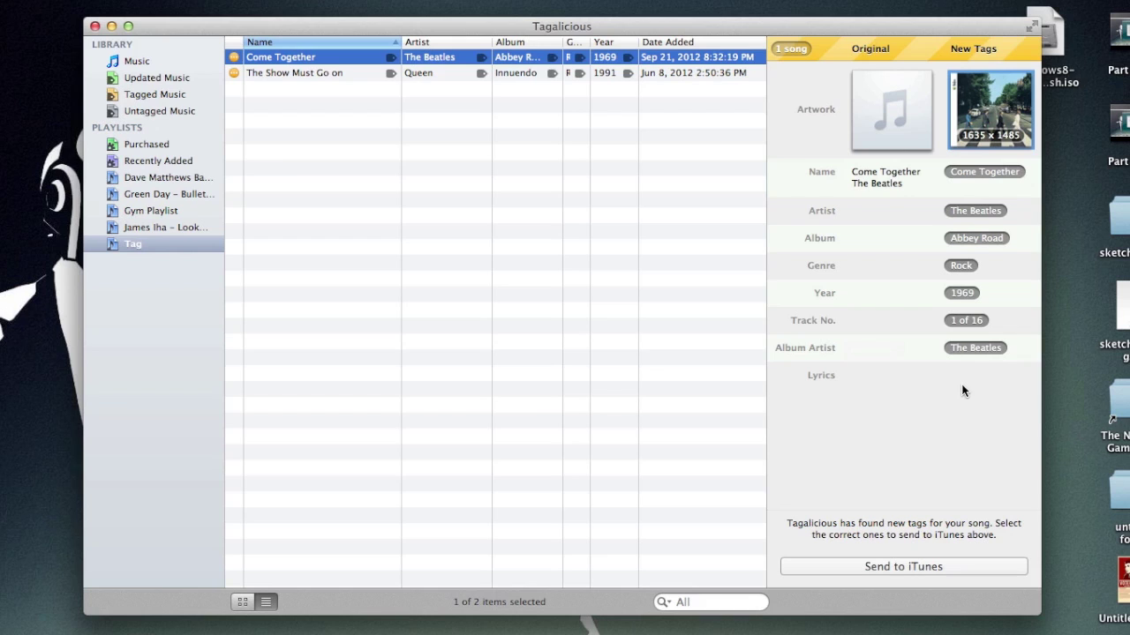
pyautogui.click(357, 74)
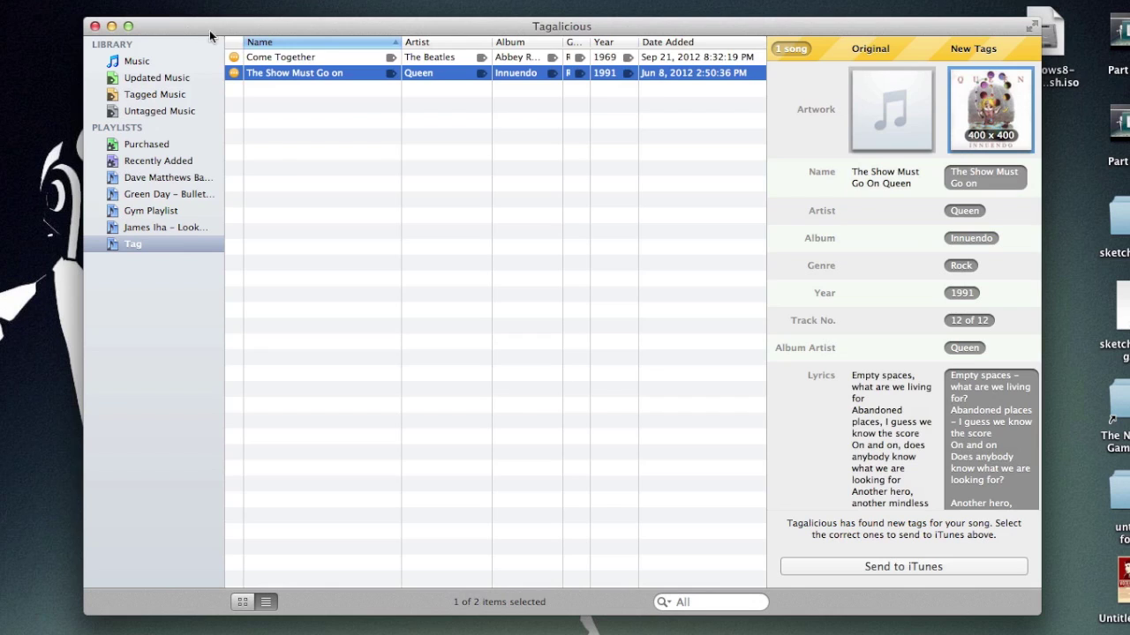
pyautogui.click(261, 60)
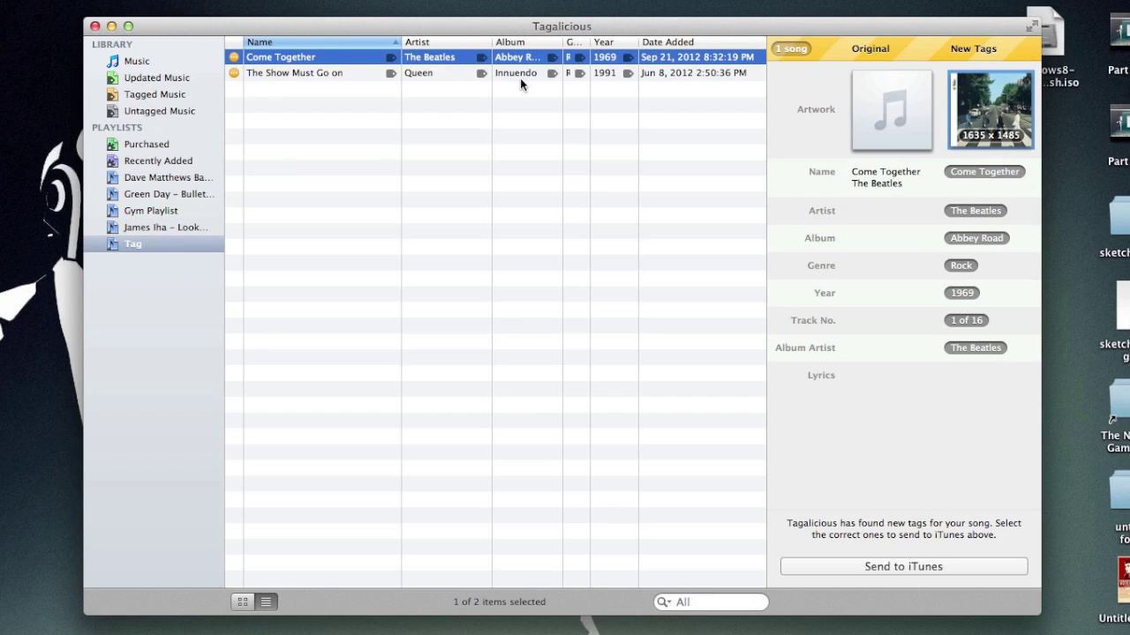
pyautogui.click(970, 117)
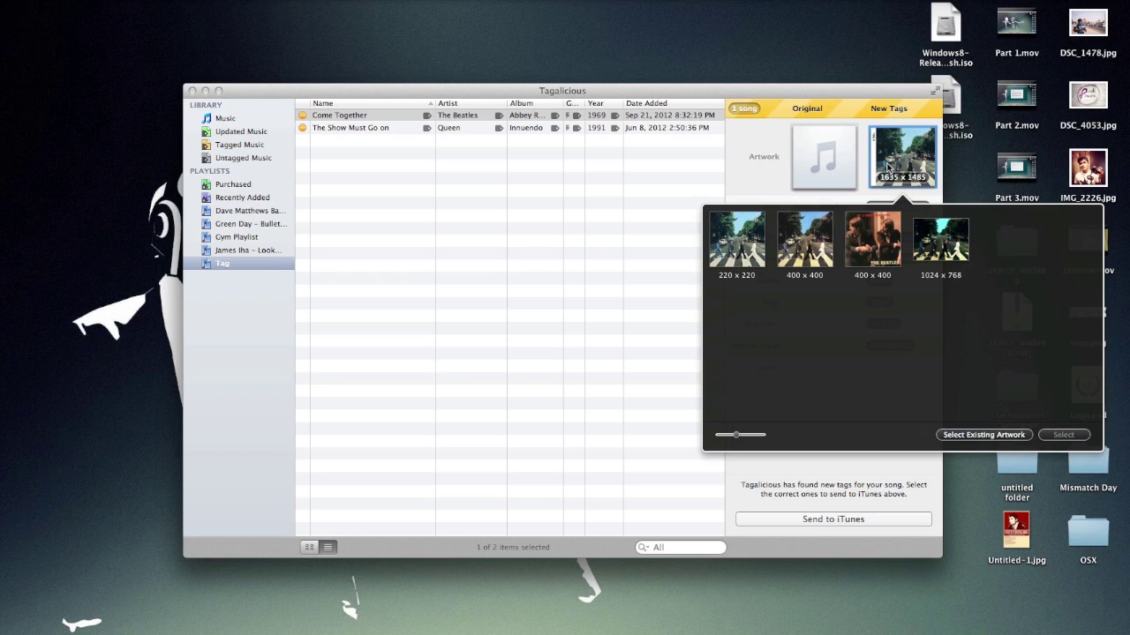
pyautogui.click(604, 116)
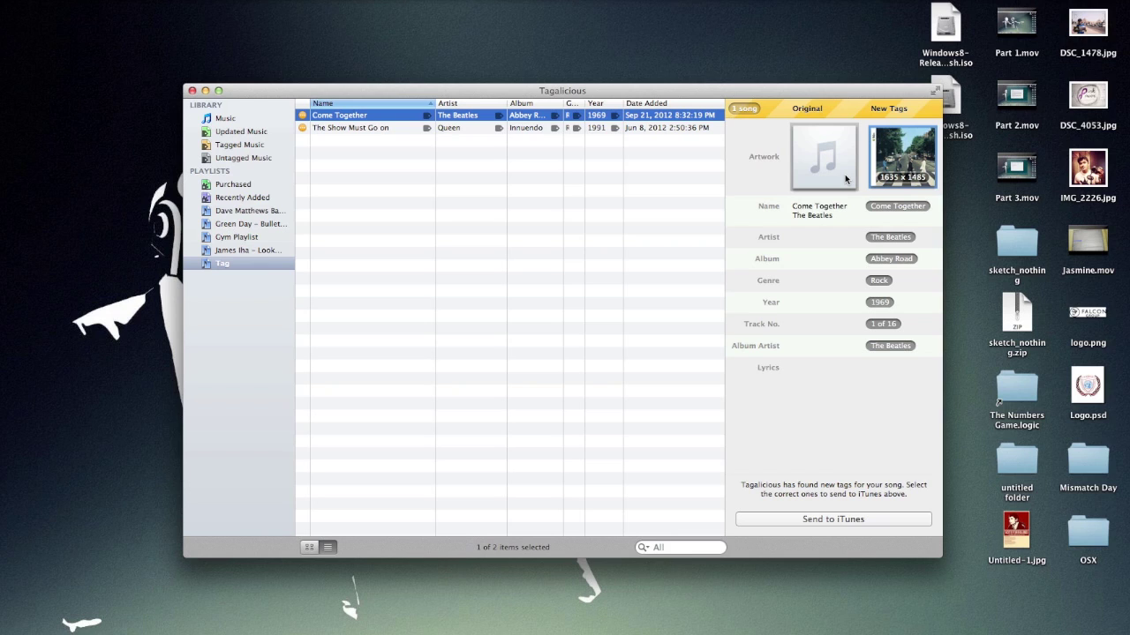
pyautogui.click(345, 129)
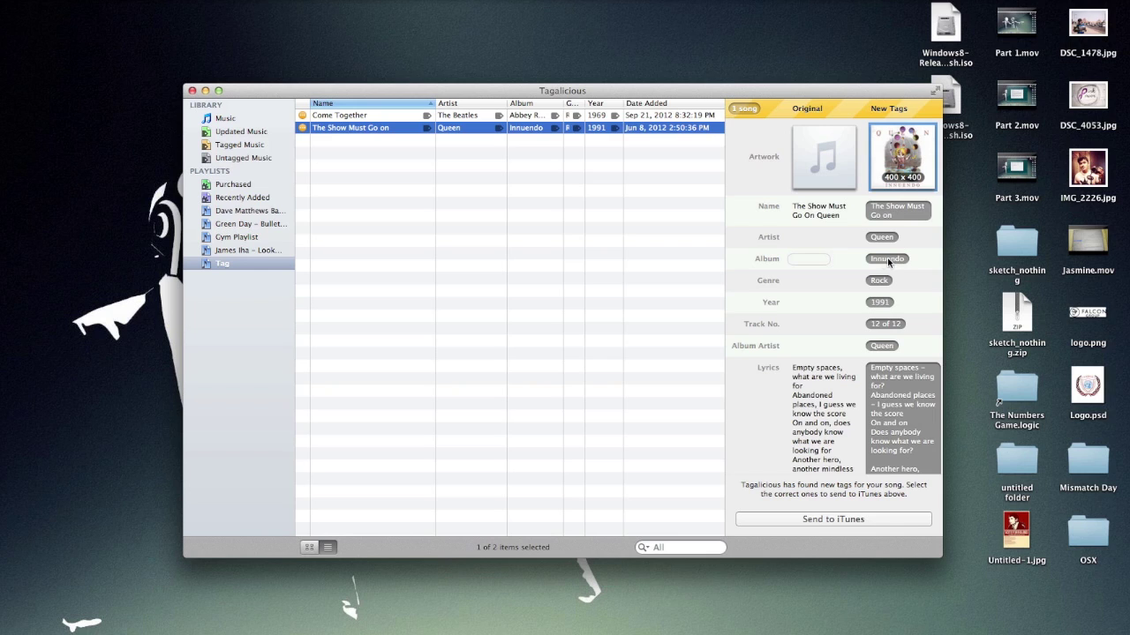
pyautogui.click(809, 260)
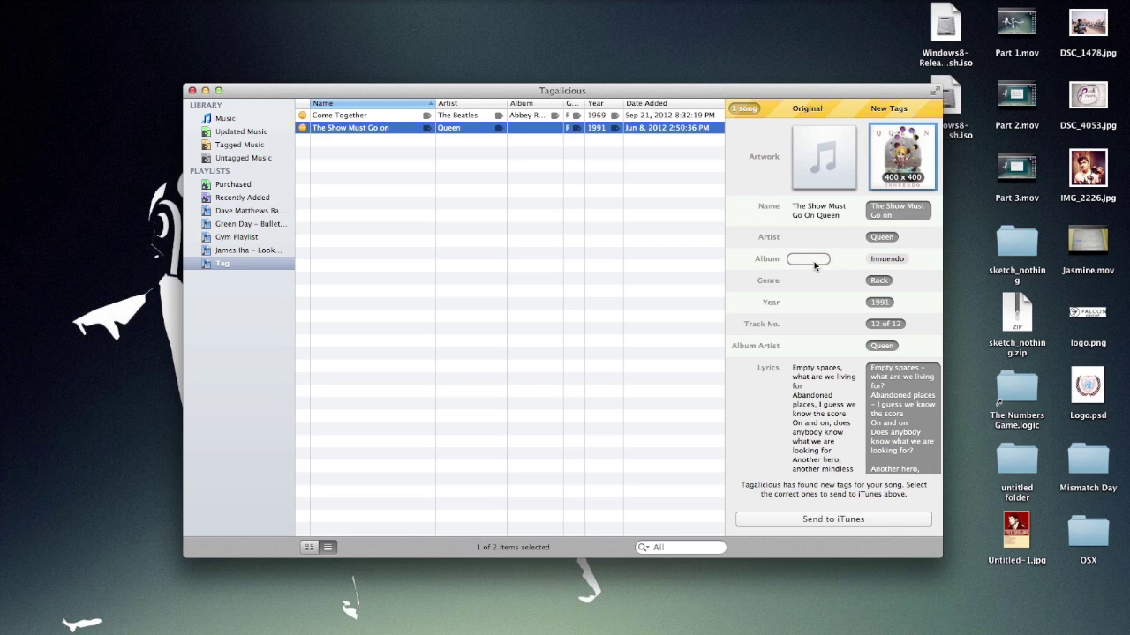
pyautogui.click(887, 260)
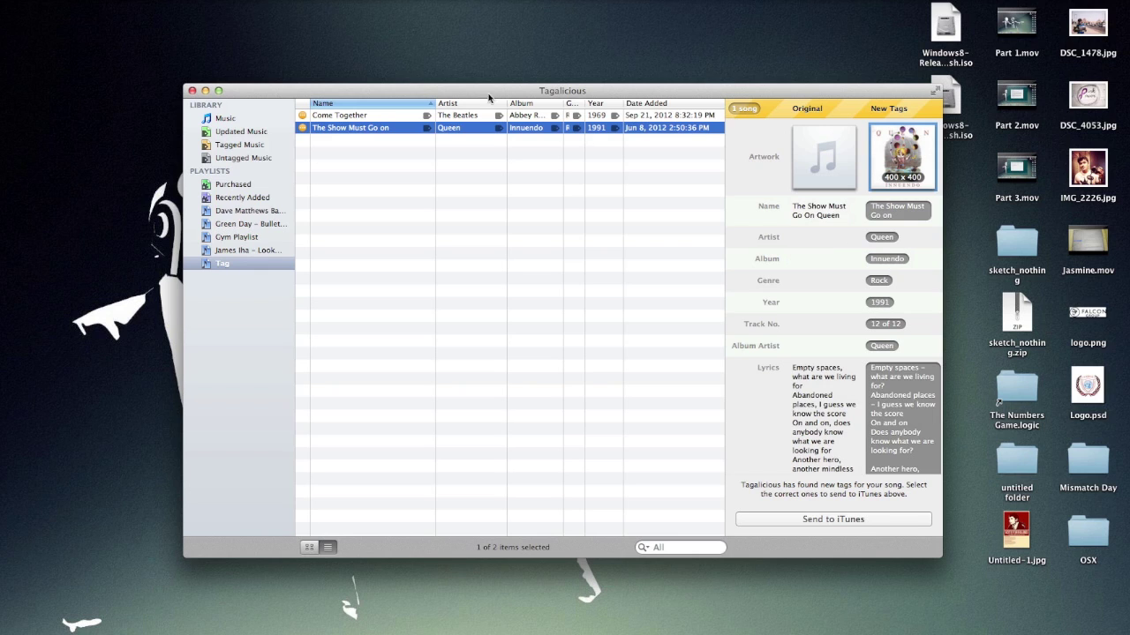
pyautogui.click(331, 116)
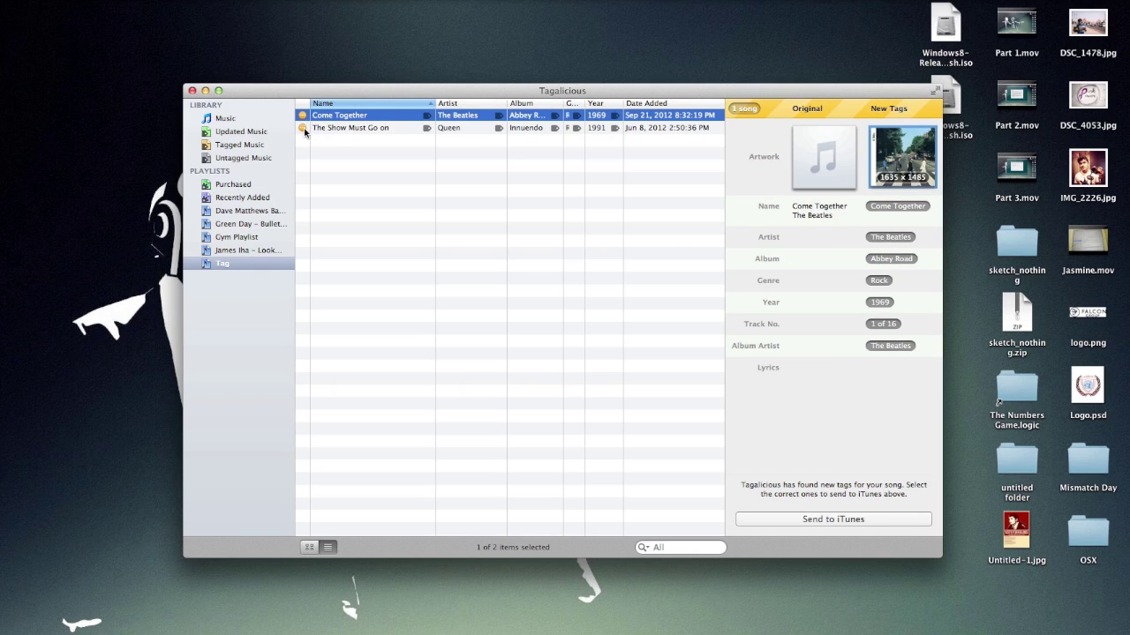
# Send both songs' new tags to iTunes, then check each song's tag details.
pyautogui.keyDown('shift'); pyautogui.click(355, 130); pyautogui.keyUp('shift')
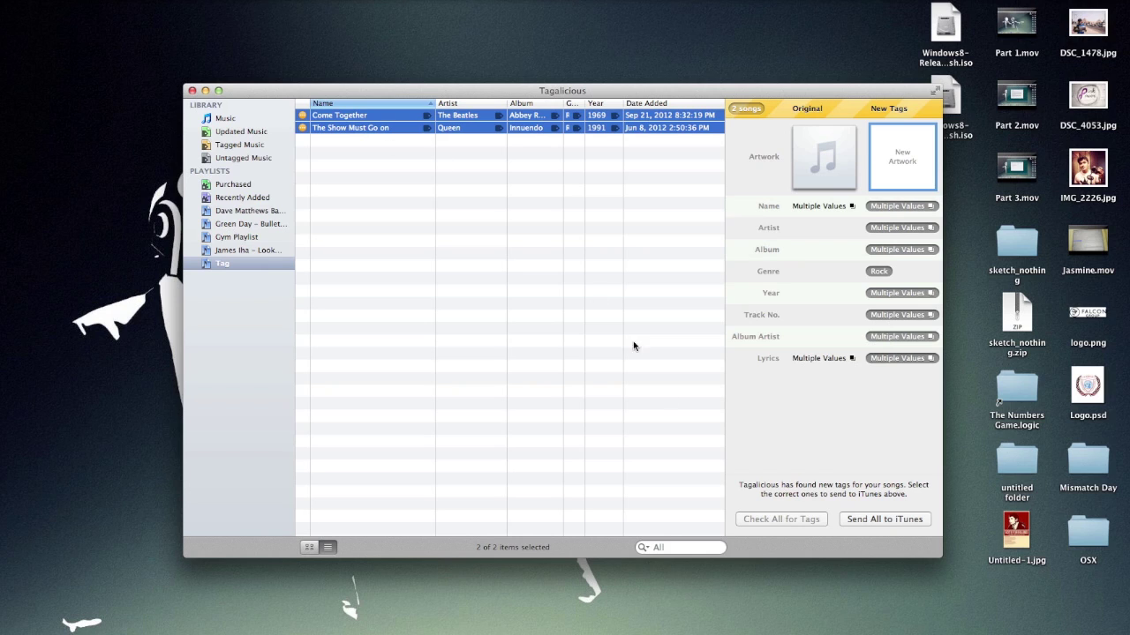
pyautogui.click(861, 523)
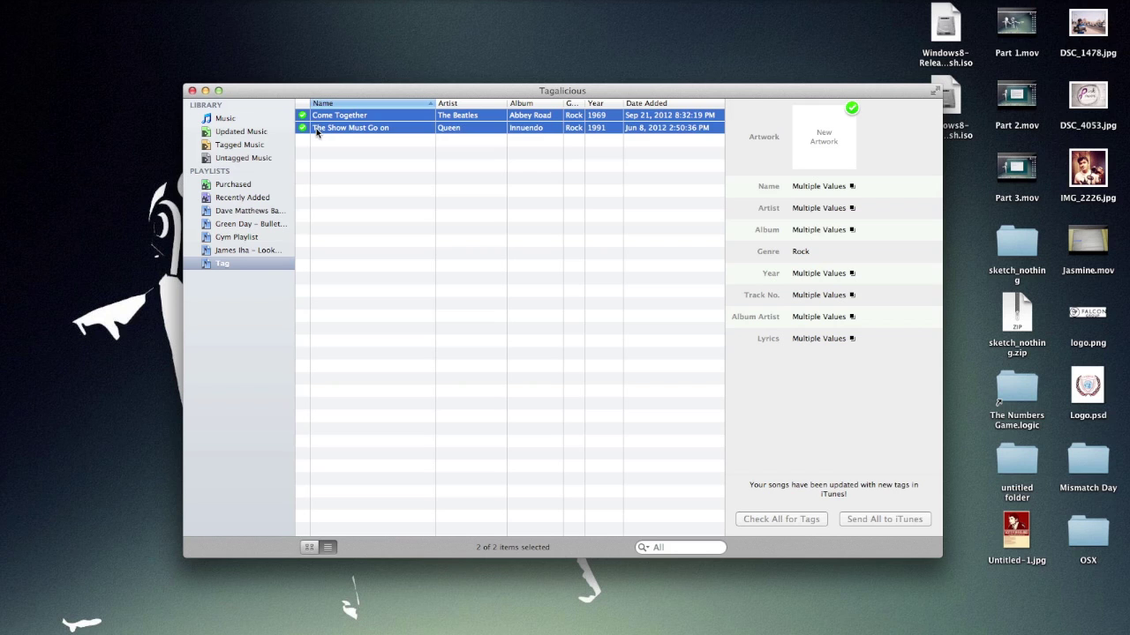
pyautogui.click(346, 167)
pyautogui.click(309, 118)
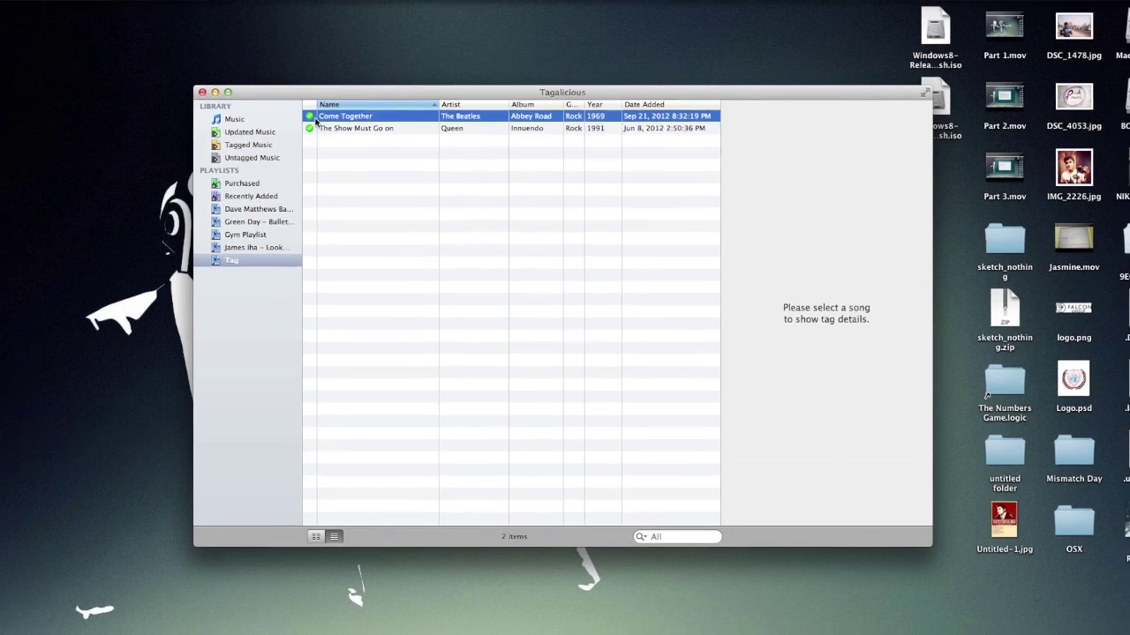
pyautogui.click(308, 131)
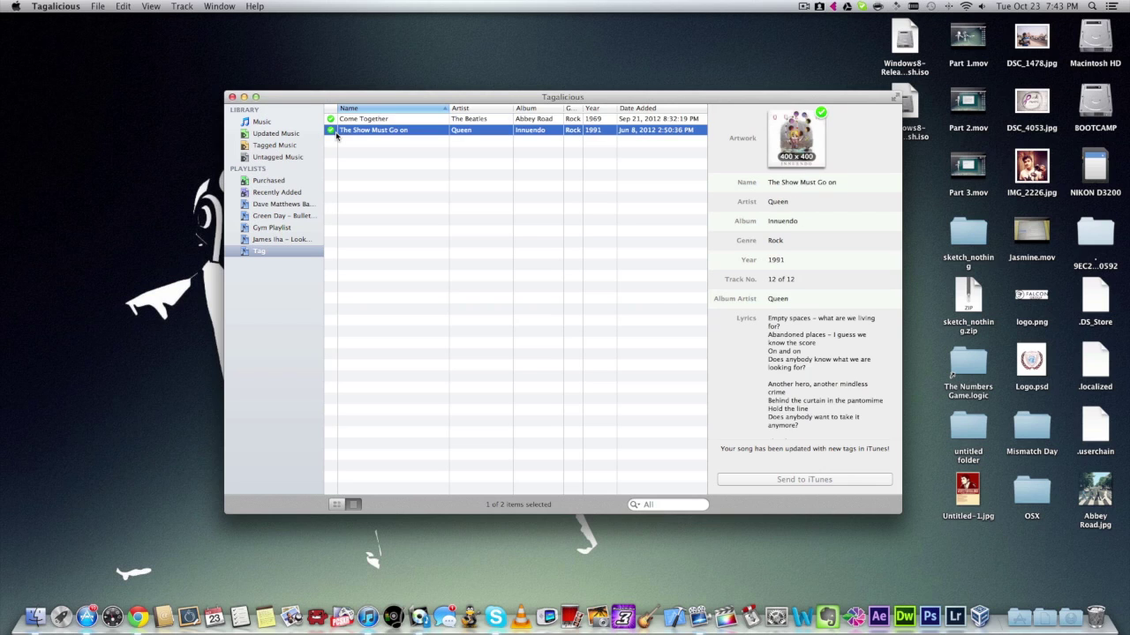
pyautogui.click(369, 604)
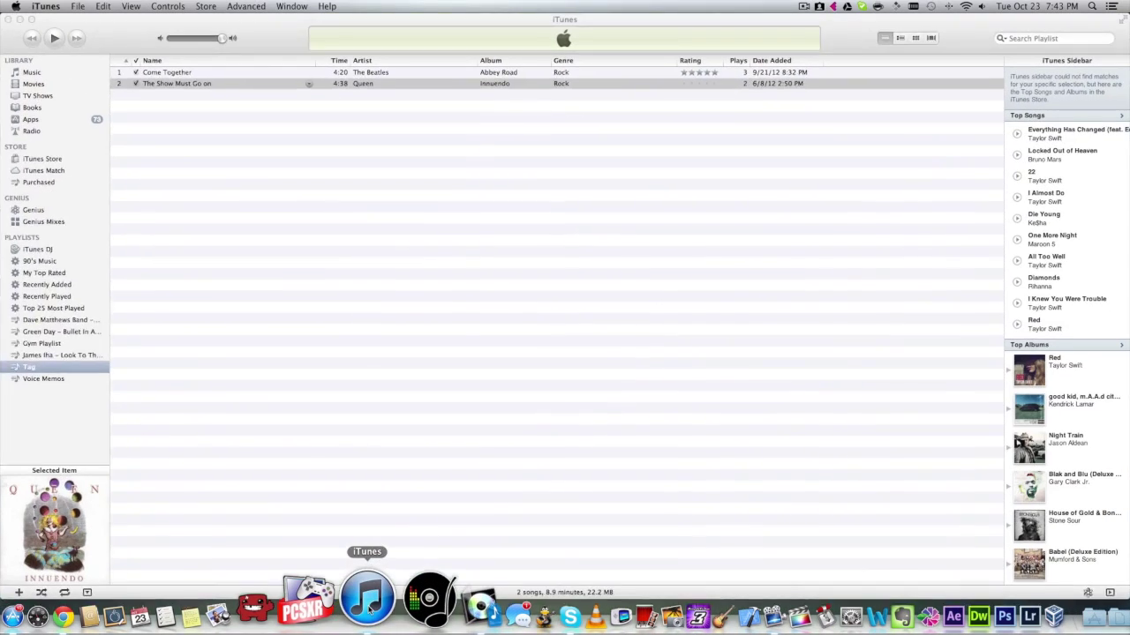
pyautogui.click(276, 76)
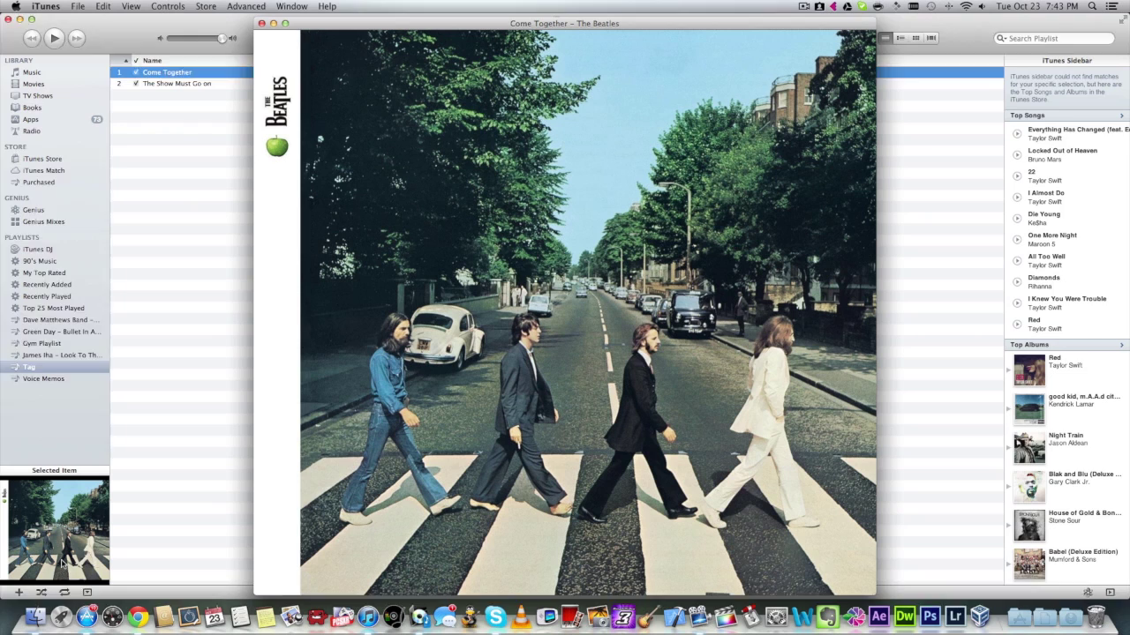
pyautogui.click(63, 561)
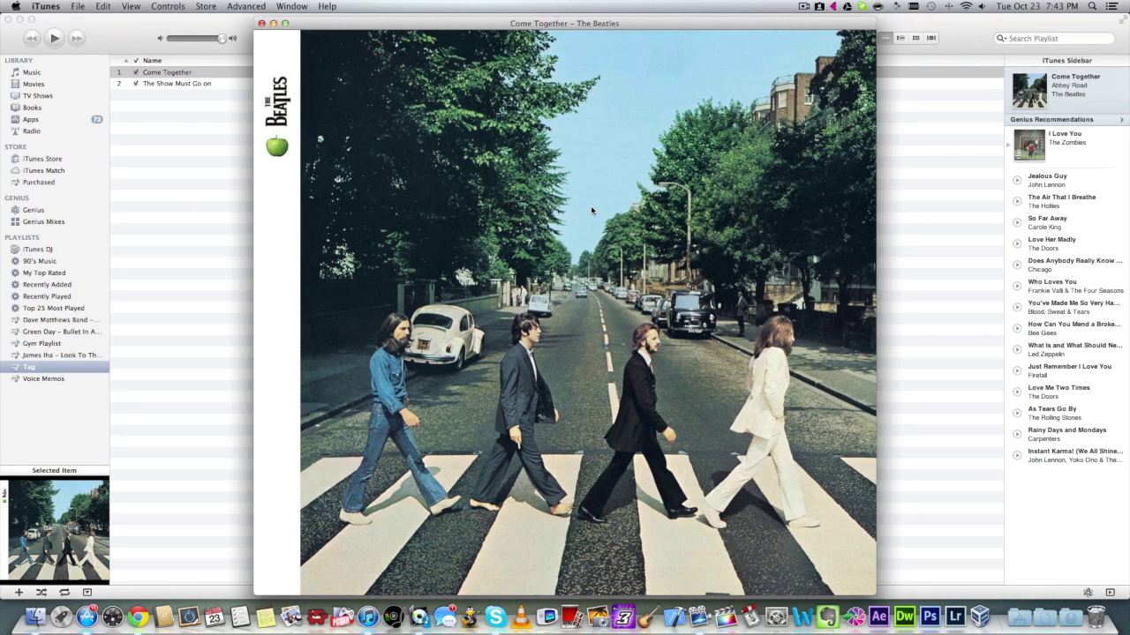
pyautogui.click(261, 23)
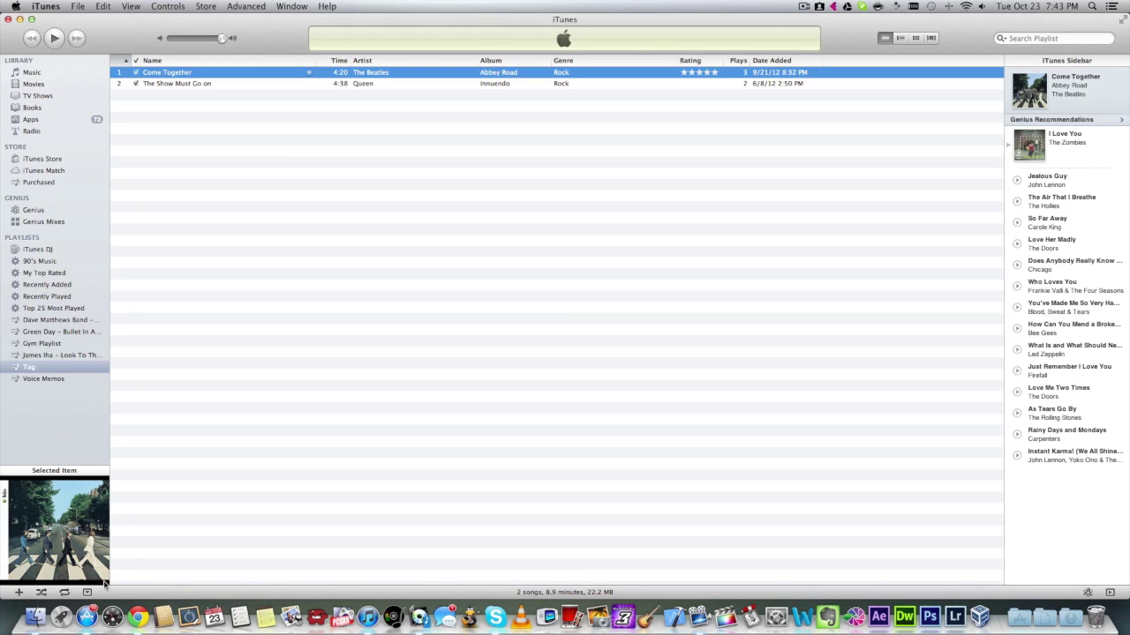
# Delete Come Together's existing Abbey Road artwork in its Get Info Artwork tab.
pyautogui.rightClick(419, 76)
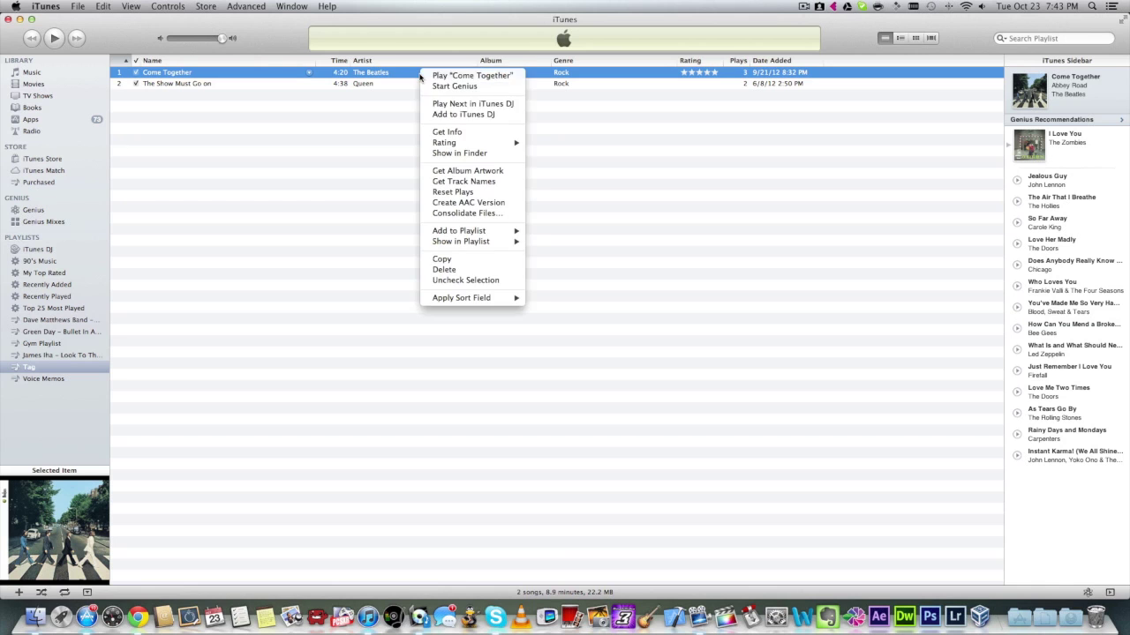
pyautogui.click(446, 132)
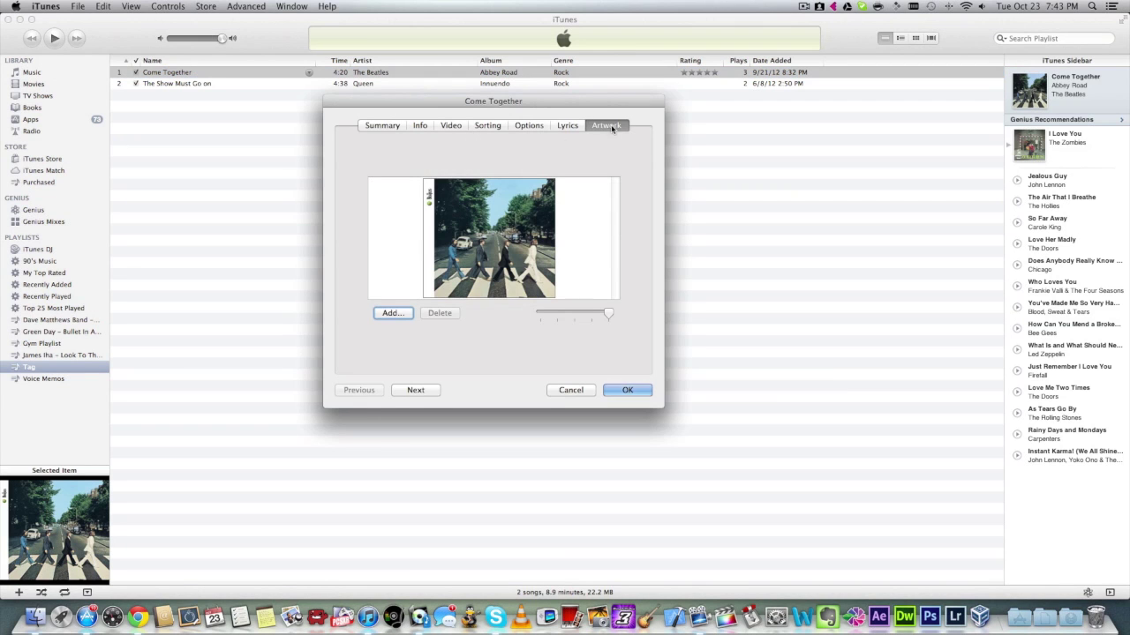
pyautogui.click(512, 231)
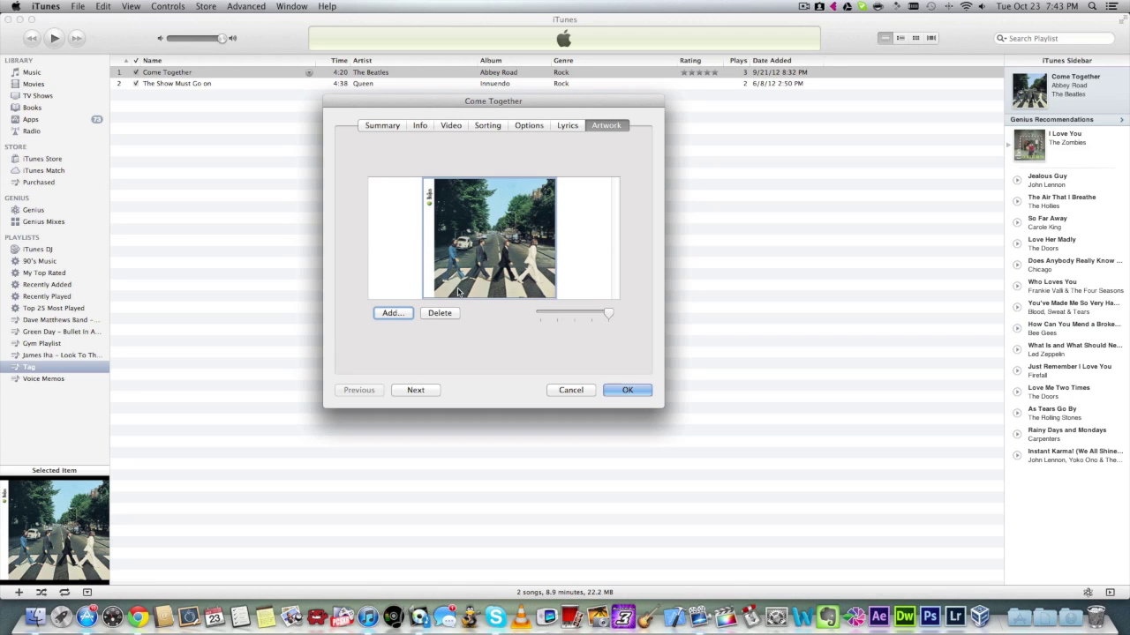
pyautogui.click(439, 312)
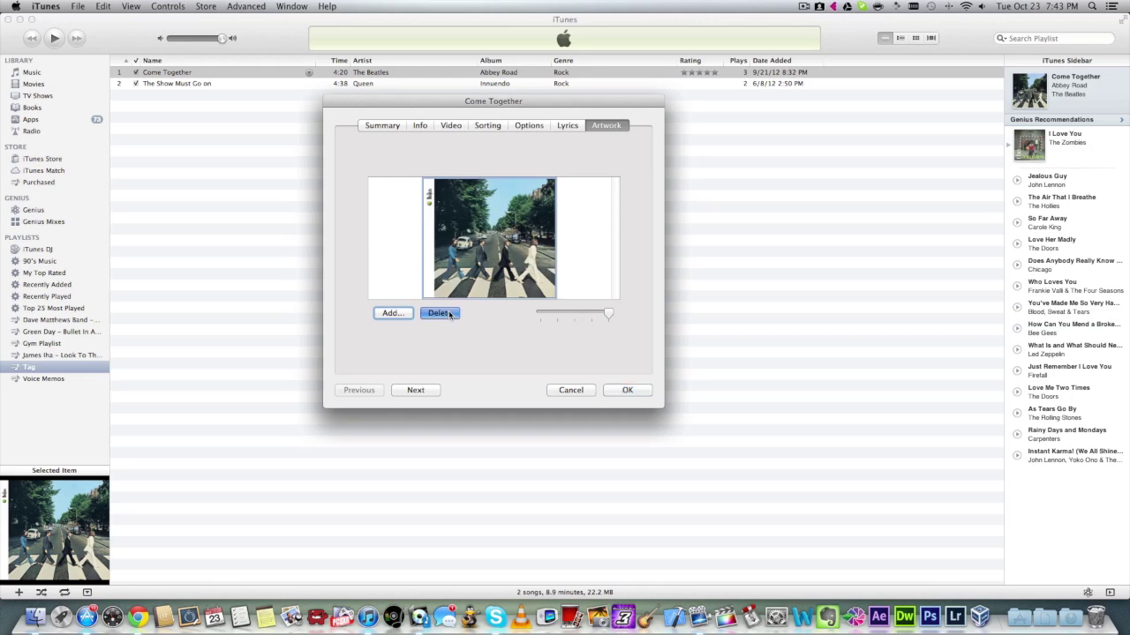
pyautogui.click(628, 390)
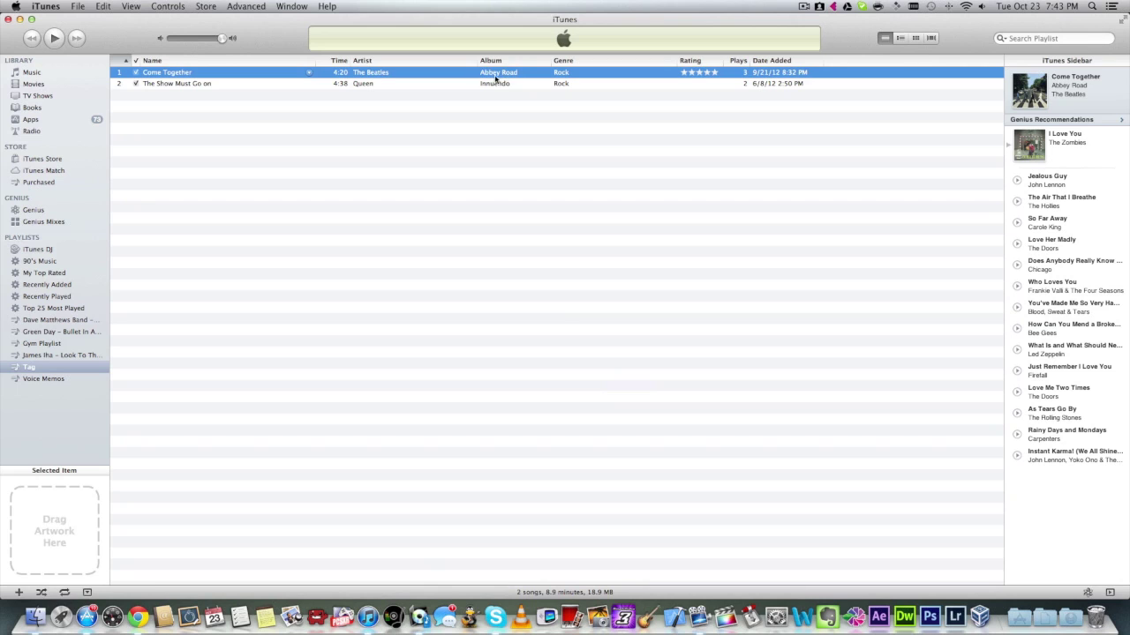
pyautogui.rightClick(444, 72)
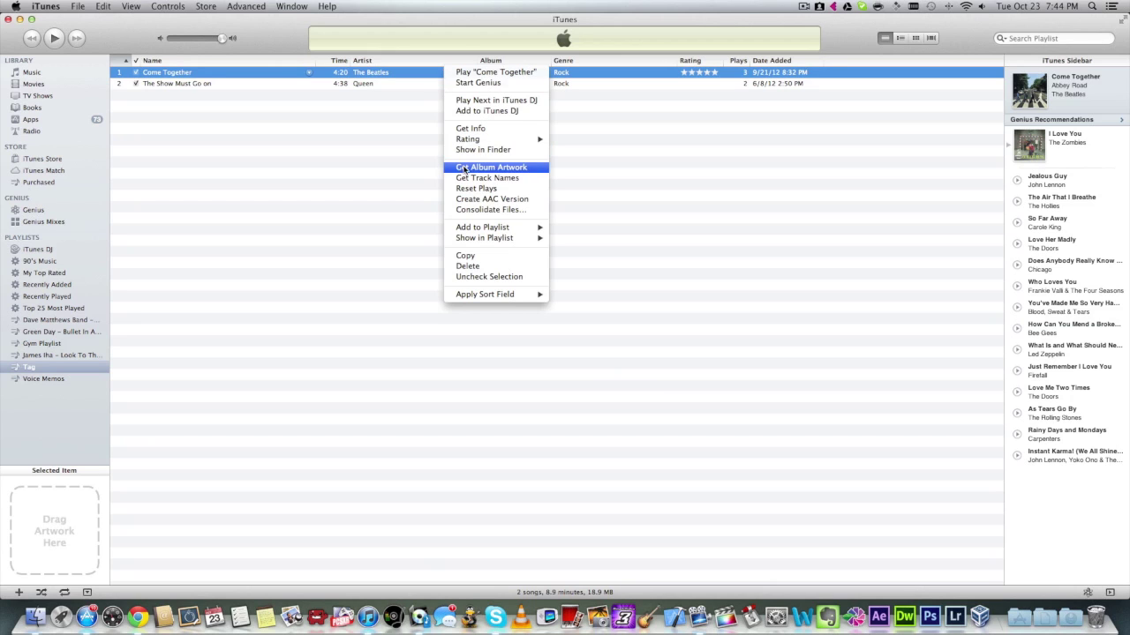
# Fetch album artwork for Come Together and view the new Abbey Road cover full size.
pyautogui.click(517, 170)
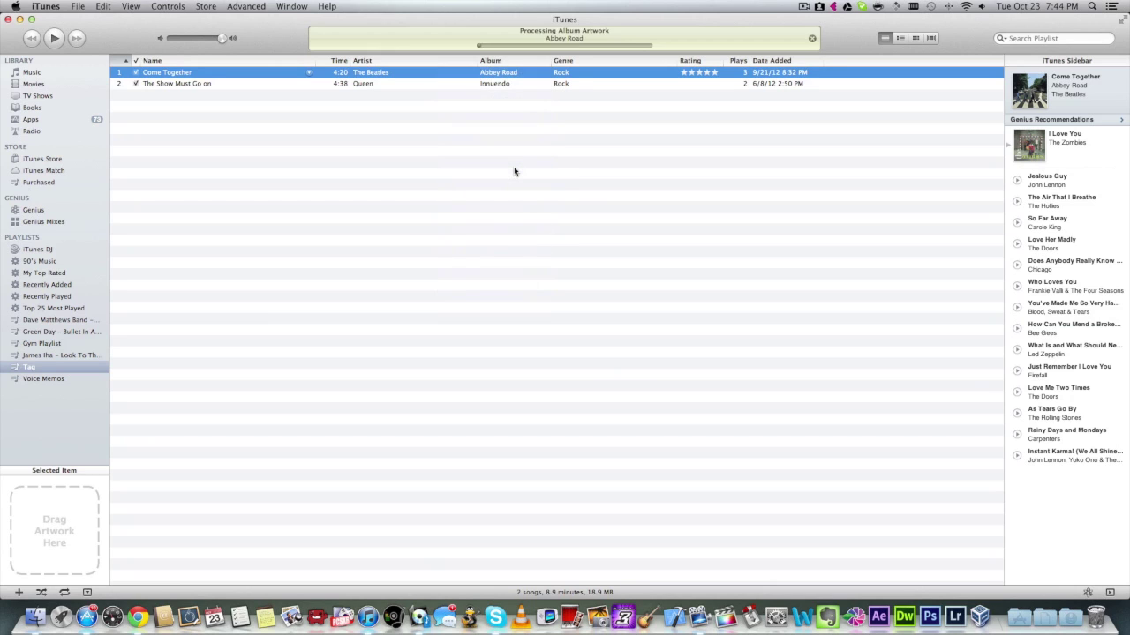
pyautogui.click(71, 503)
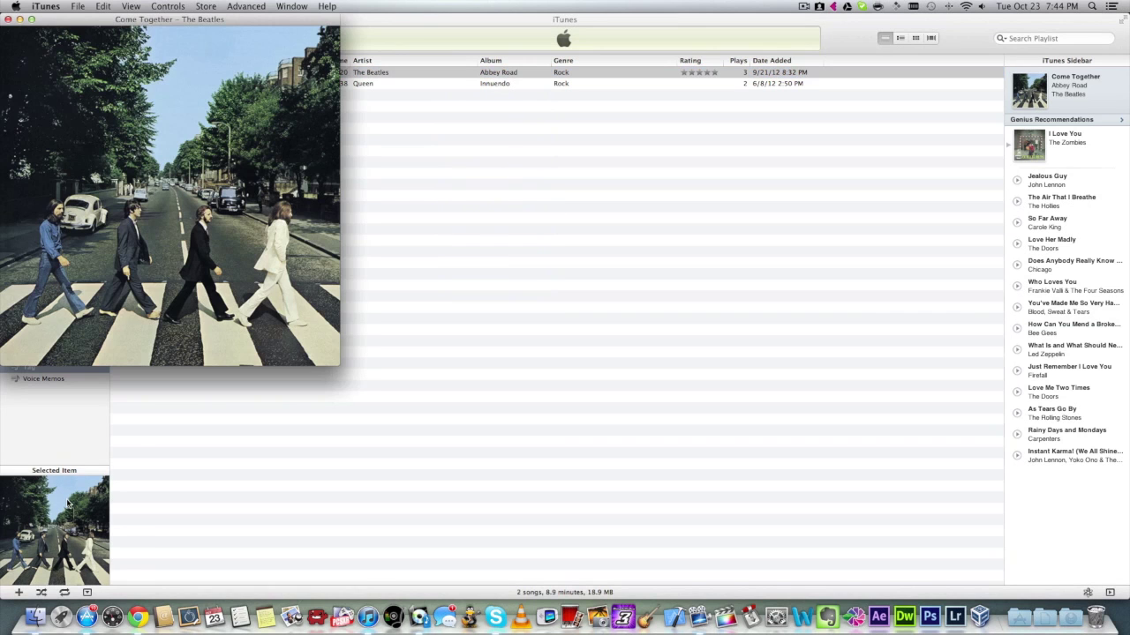
pyautogui.moveTo(248, 24); pyautogui.dragTo(593, 86)
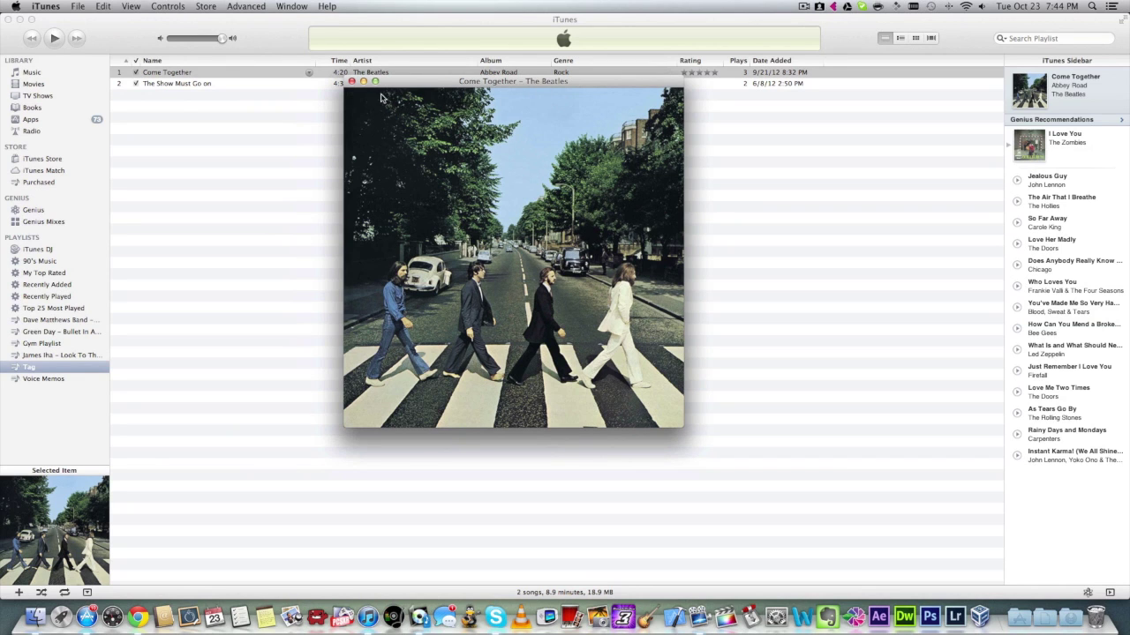
pyautogui.click(351, 81)
# Select The Show Must Go On and view its Innuendo cover full size.
pyautogui.click(368, 84)
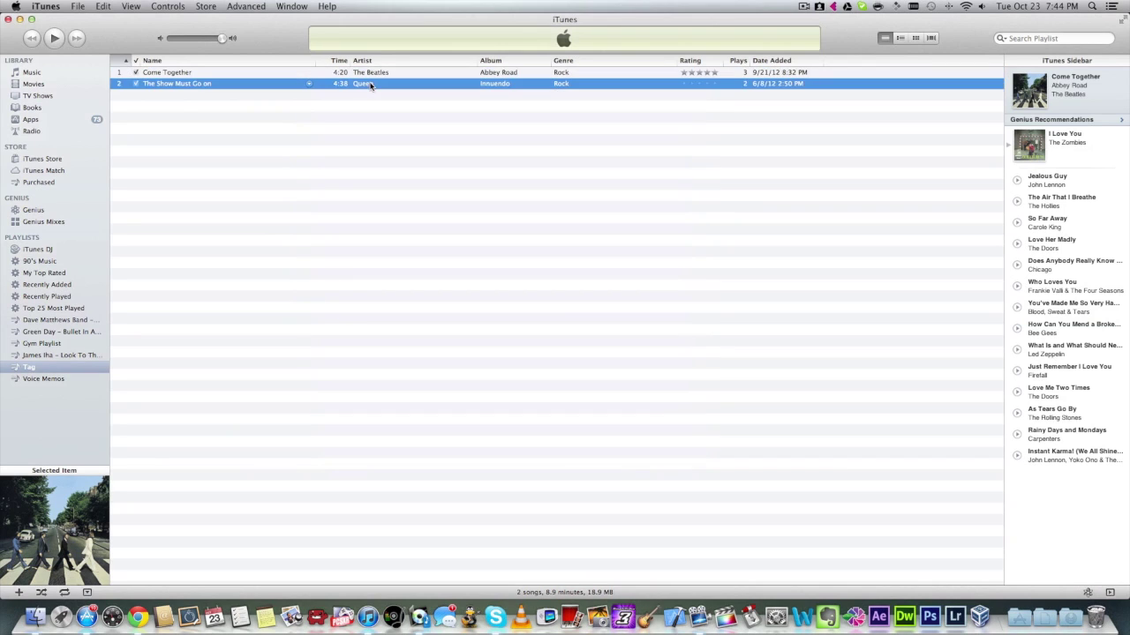
pyautogui.click(82, 532)
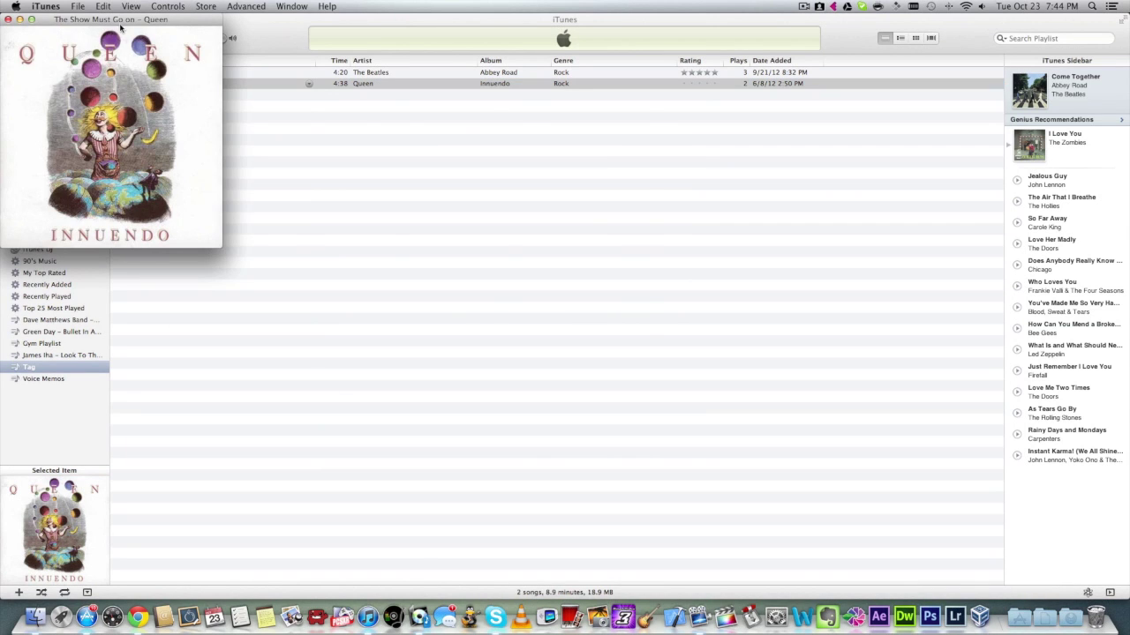
pyautogui.moveTo(130, 20); pyautogui.dragTo(535, 98)
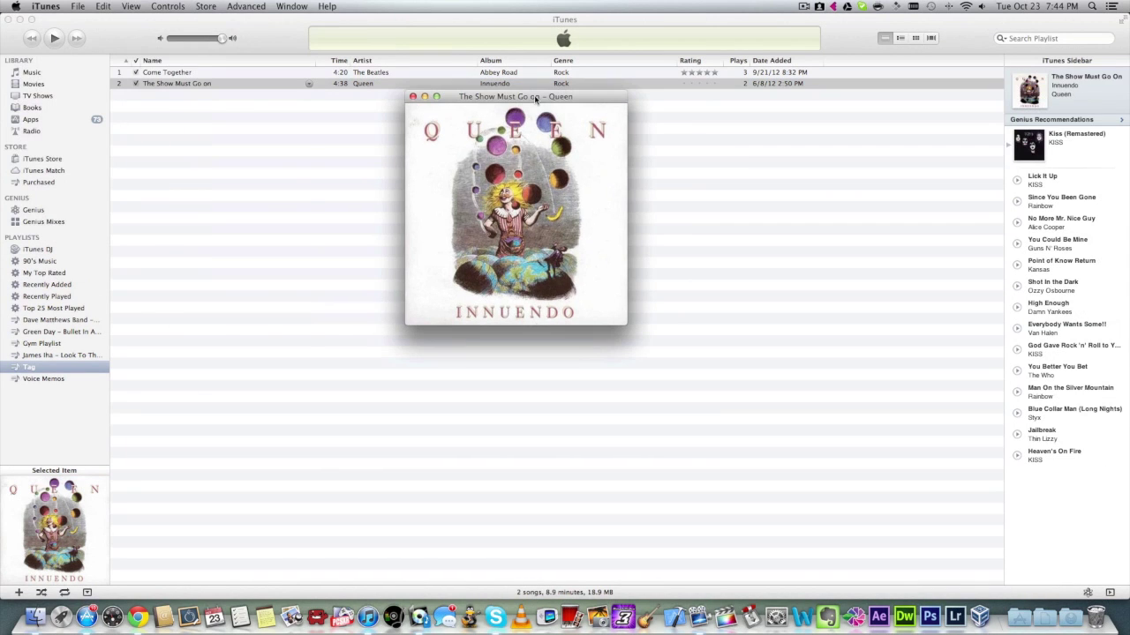
pyautogui.click(412, 97)
# Delete The Show Must Go On's existing Innuendo artwork in its Get Info Artwork tab.
pyautogui.rightClick(461, 86)
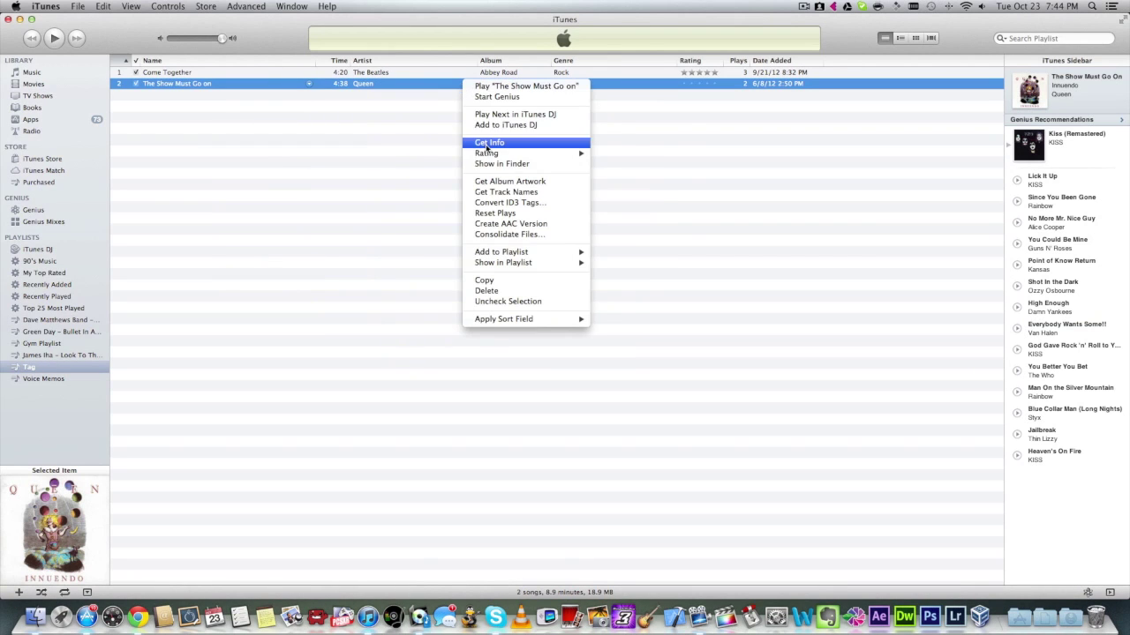
pyautogui.click(485, 144)
pyautogui.click(477, 256)
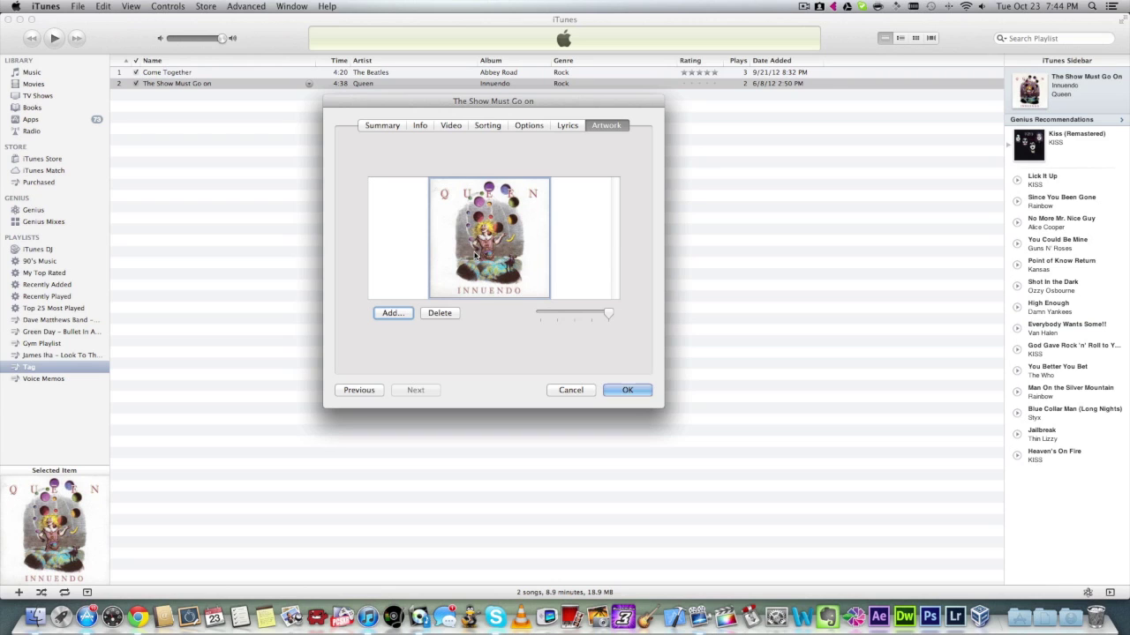
pyautogui.click(441, 315)
pyautogui.press('Return')
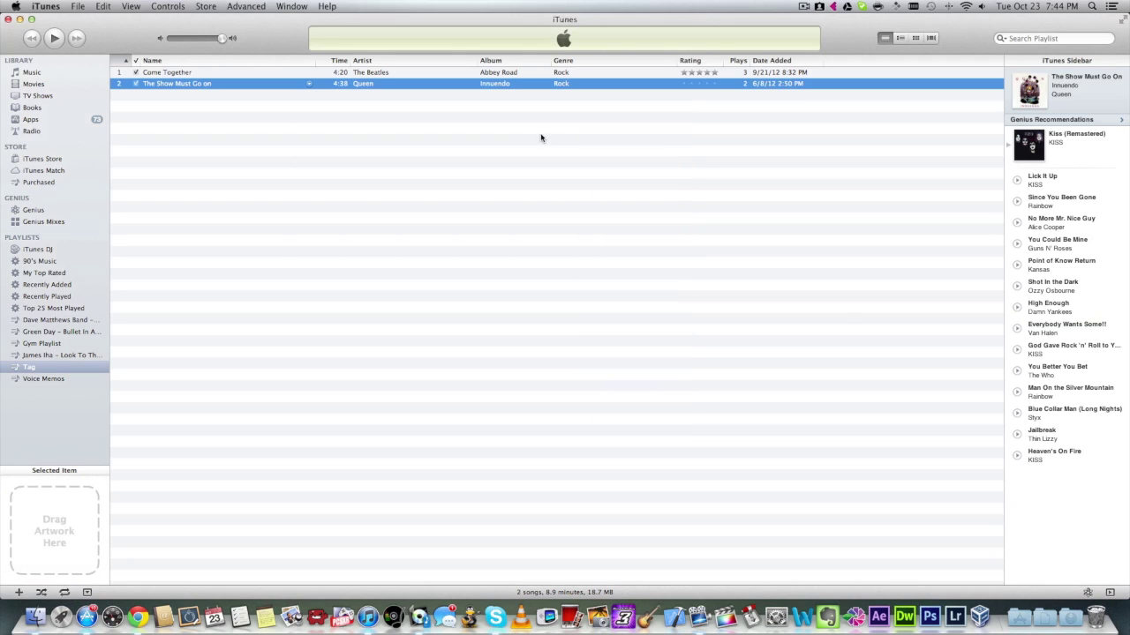
# Fetch a new Innuendo cover for The Show Must Go On and view it full size.
pyautogui.rightClick(439, 86)
pyautogui.click(474, 188)
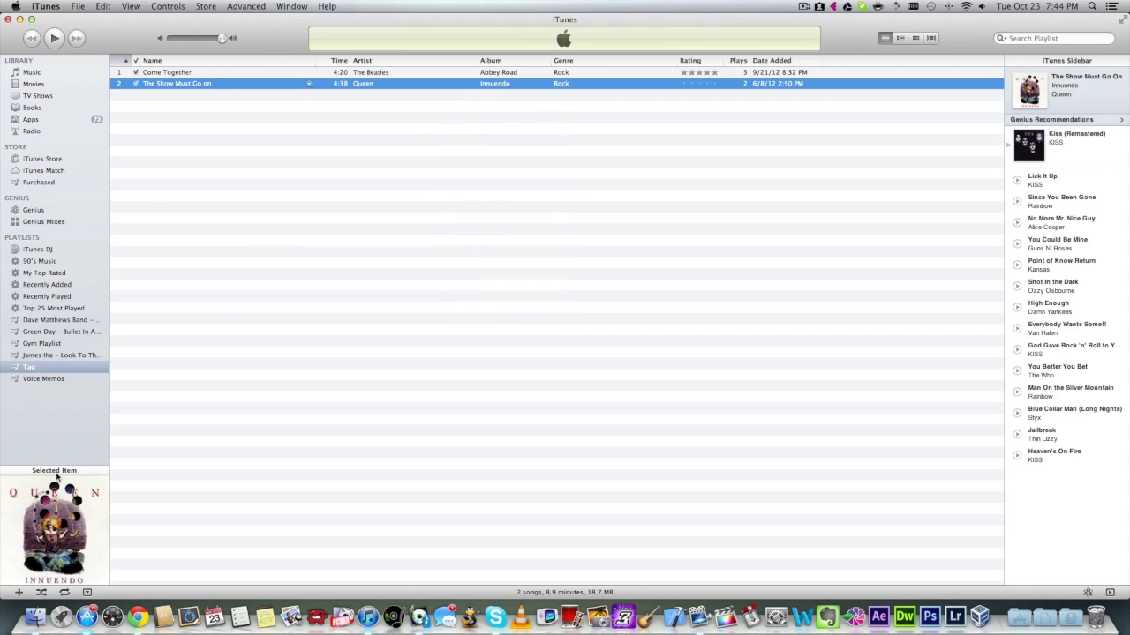
pyautogui.click(54, 509)
pyautogui.moveTo(238, 23); pyautogui.dragTo(579, 53)
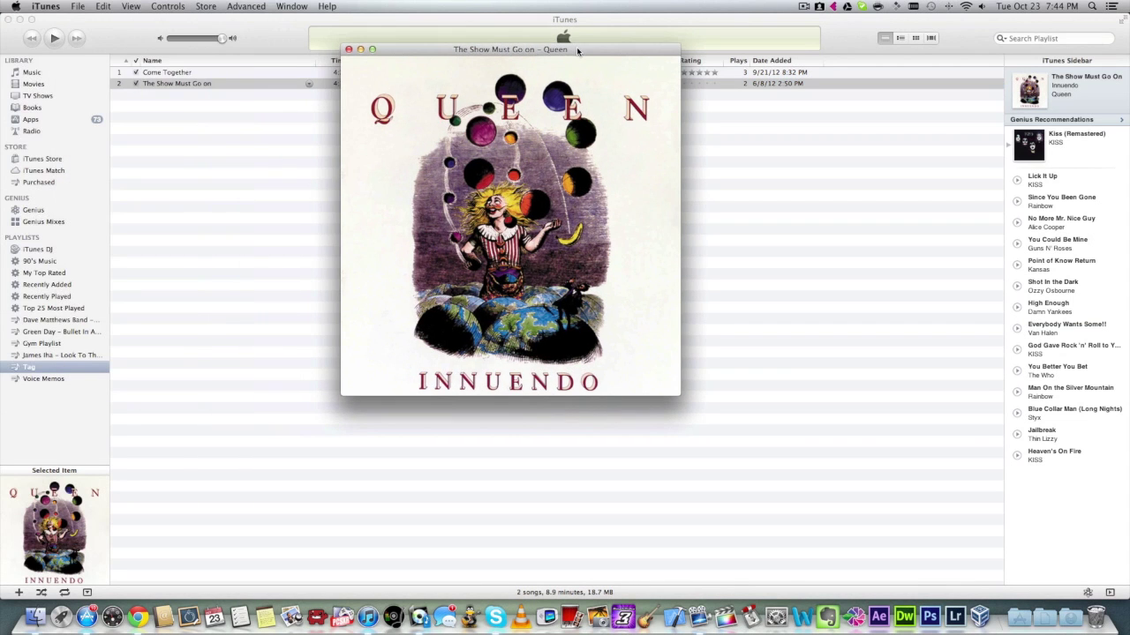
pyautogui.click(347, 49)
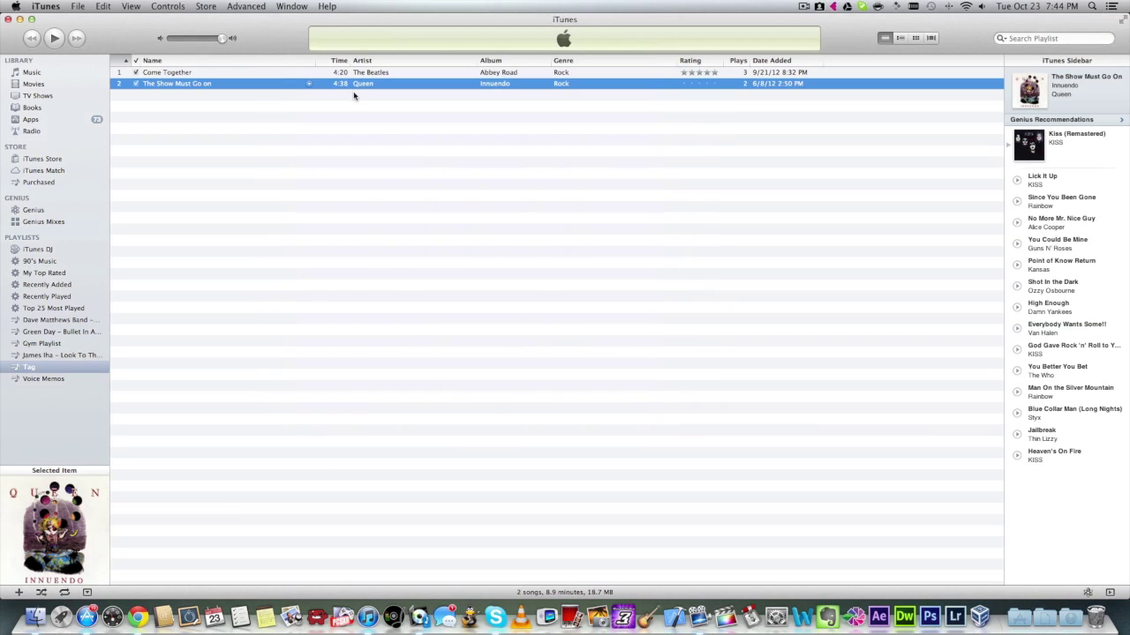
pyautogui.press('Up')
pyautogui.press('Down')
pyautogui.click(502, 75)
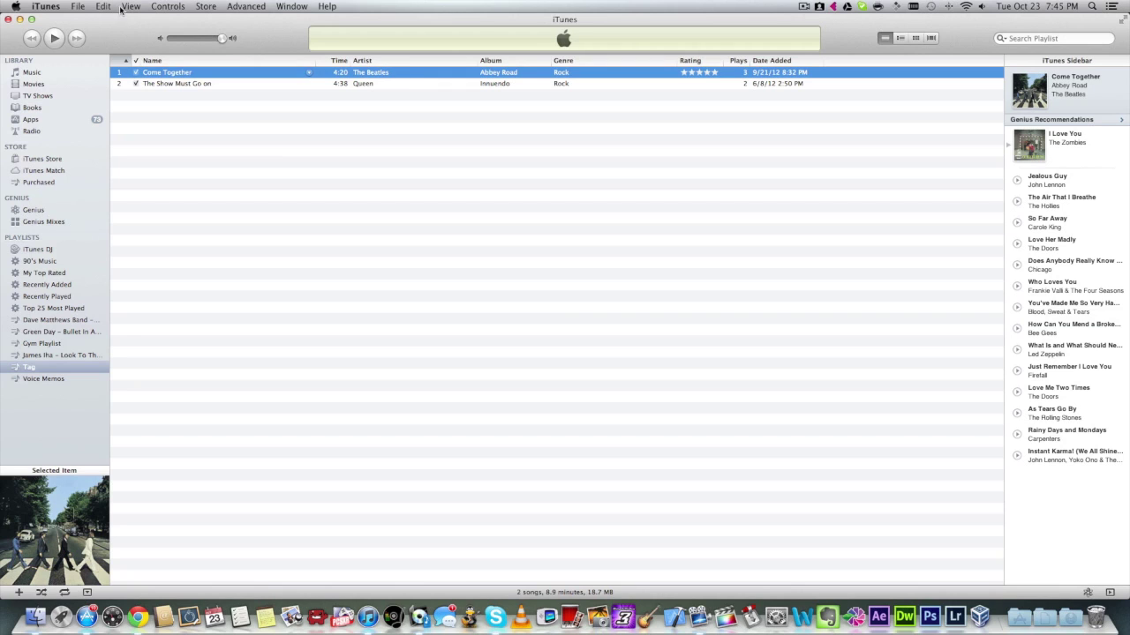
# Minimise iTunes to bring Tagalicious forward, then open and minimise the App Store.
pyautogui.click(19, 19)
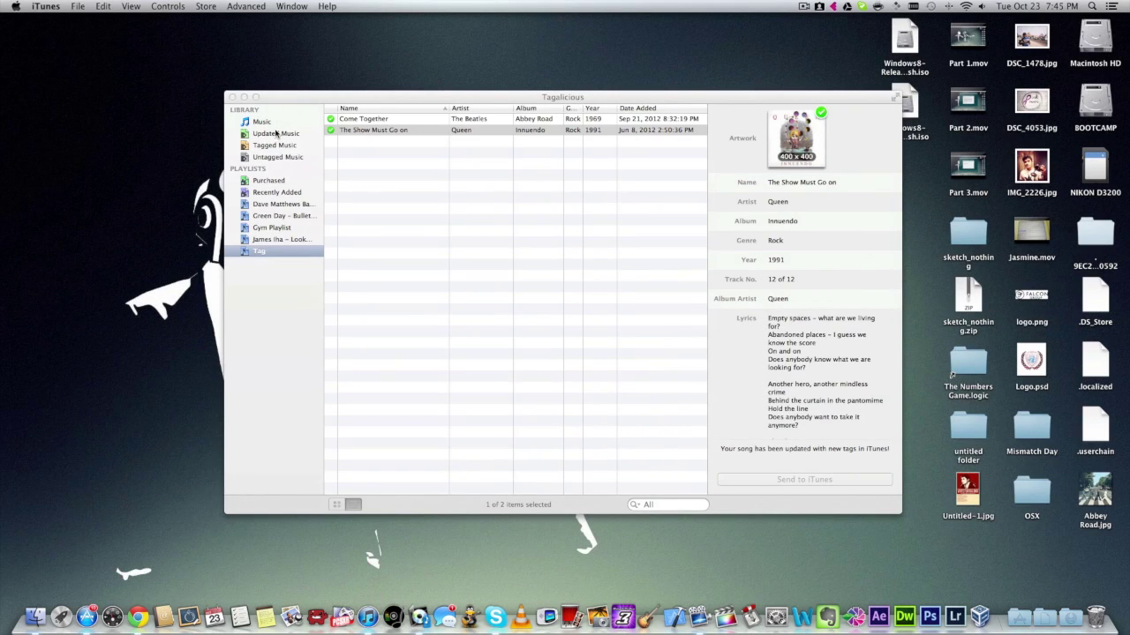
pyautogui.click(327, 94)
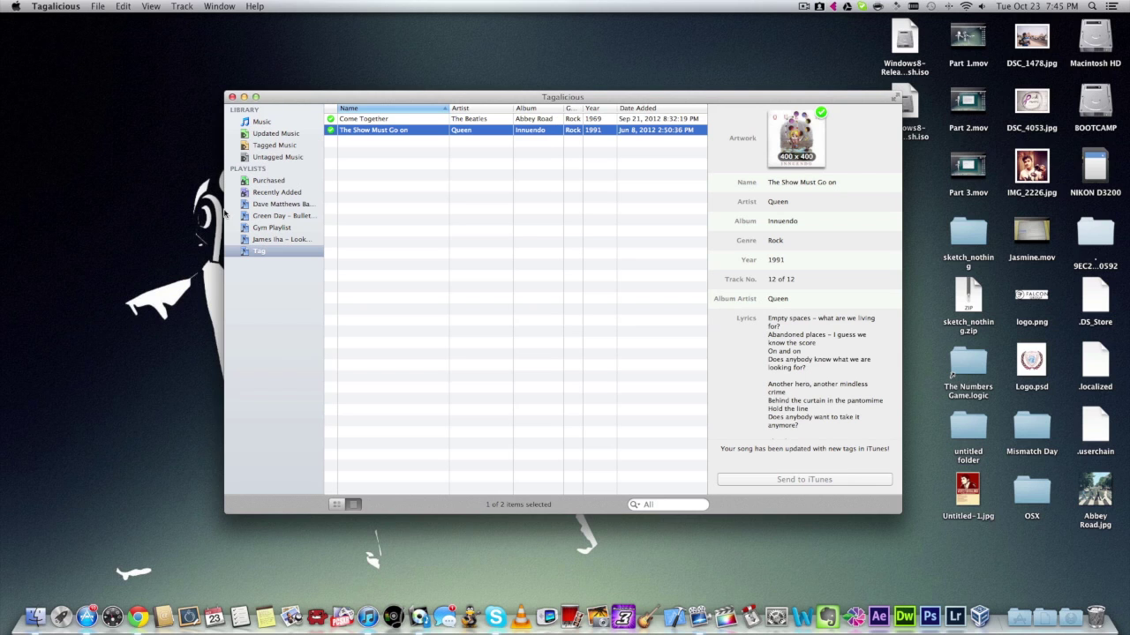
pyautogui.click(85, 615)
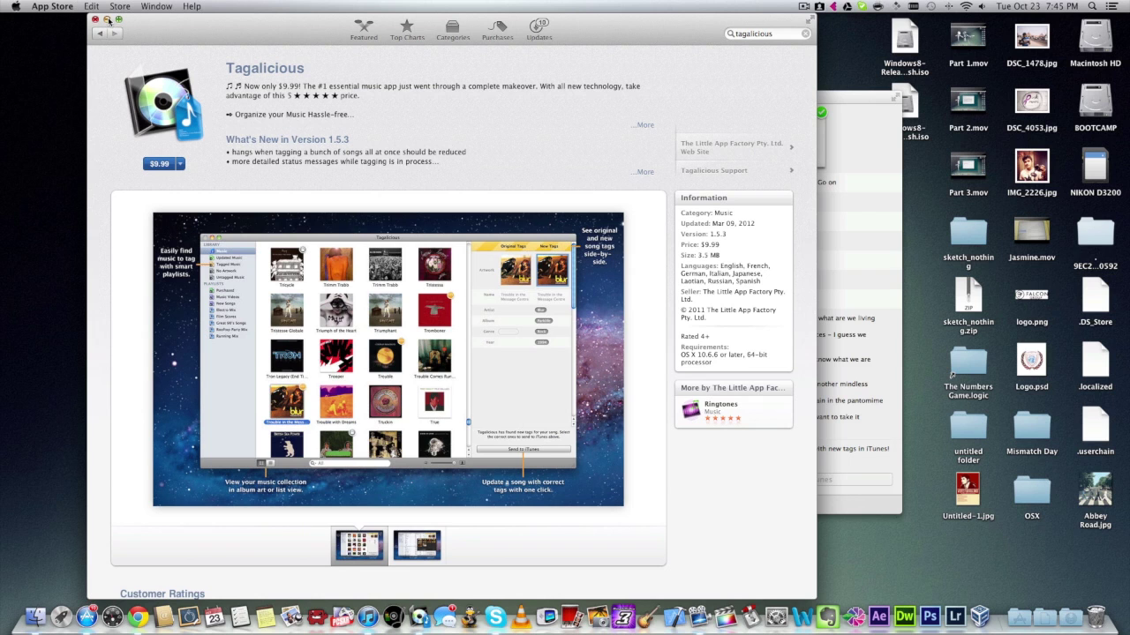
pyautogui.click(108, 19)
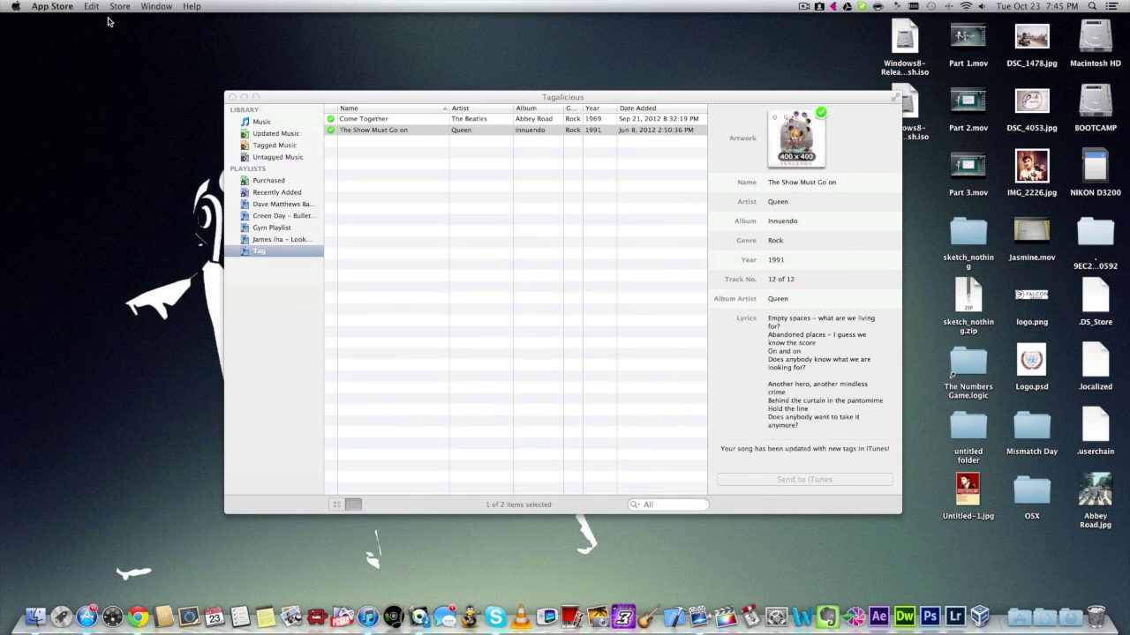